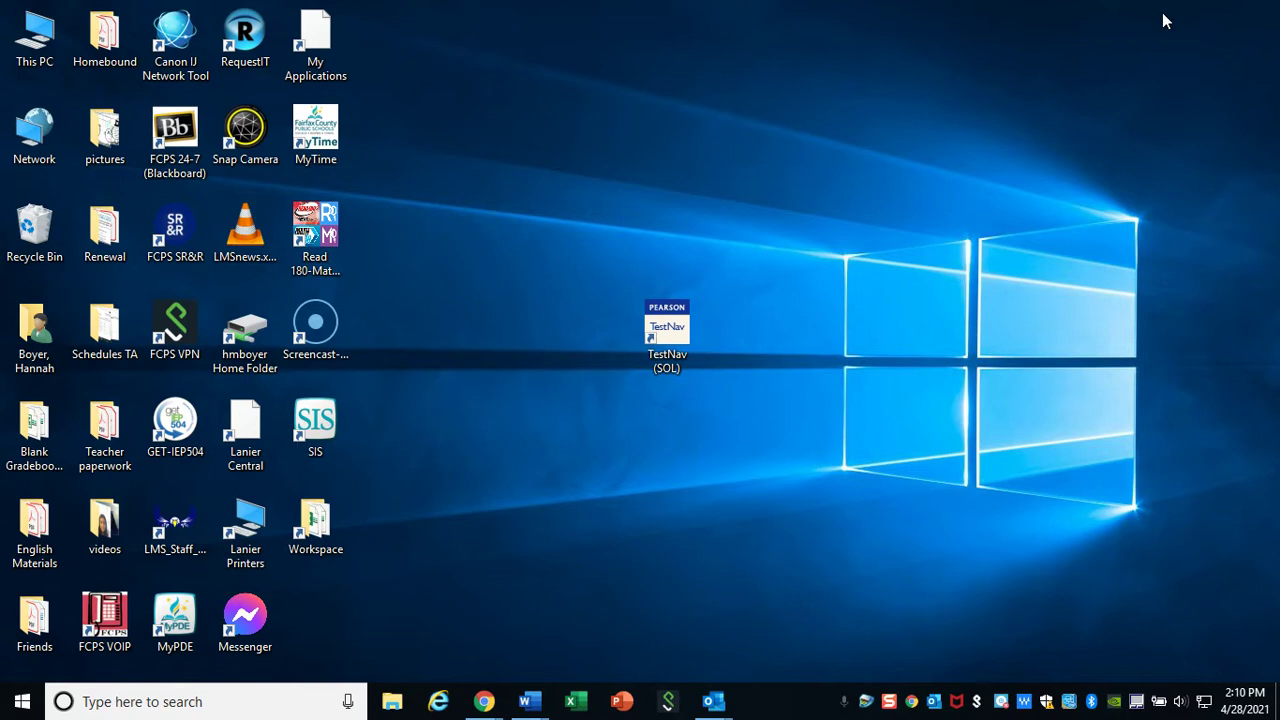
Launch TestNav (SOL) and open the Grade 7 Reading (2017) - Audio set from the SOL practice items
{"action": "double_click", "coordinate": [680, 357]}
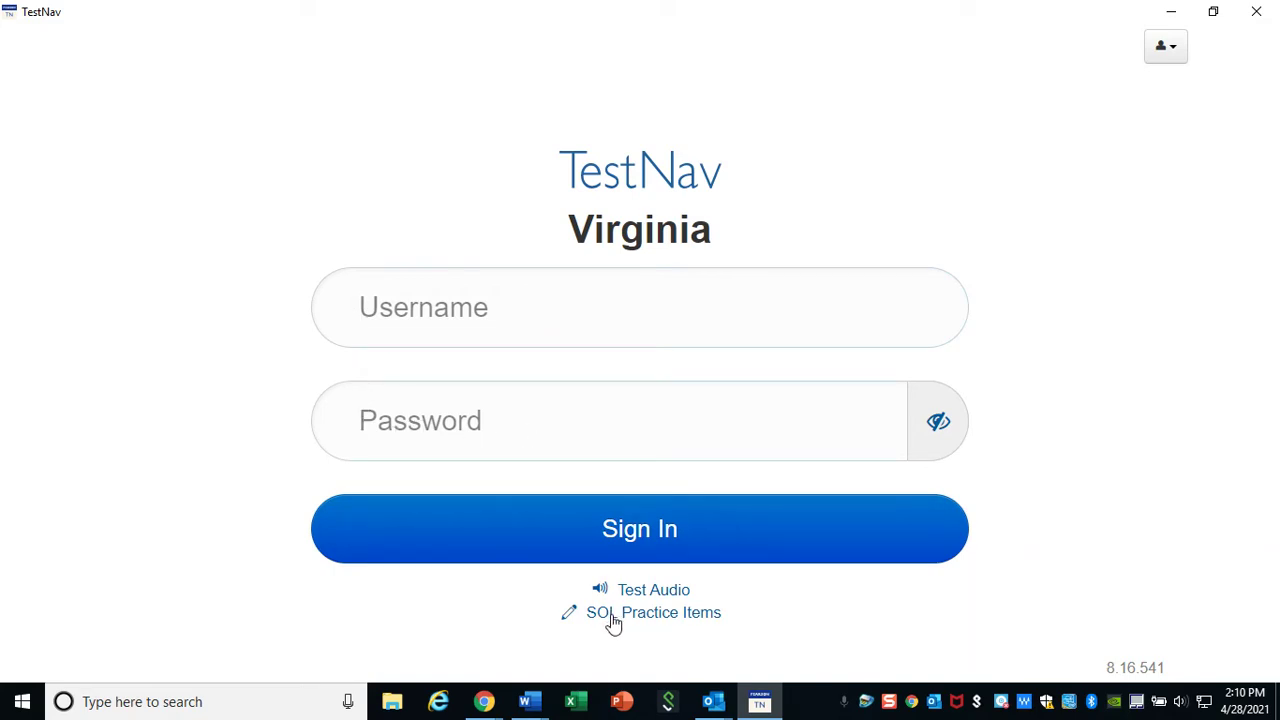
{"action": "left_click", "coordinate": [648, 614]}
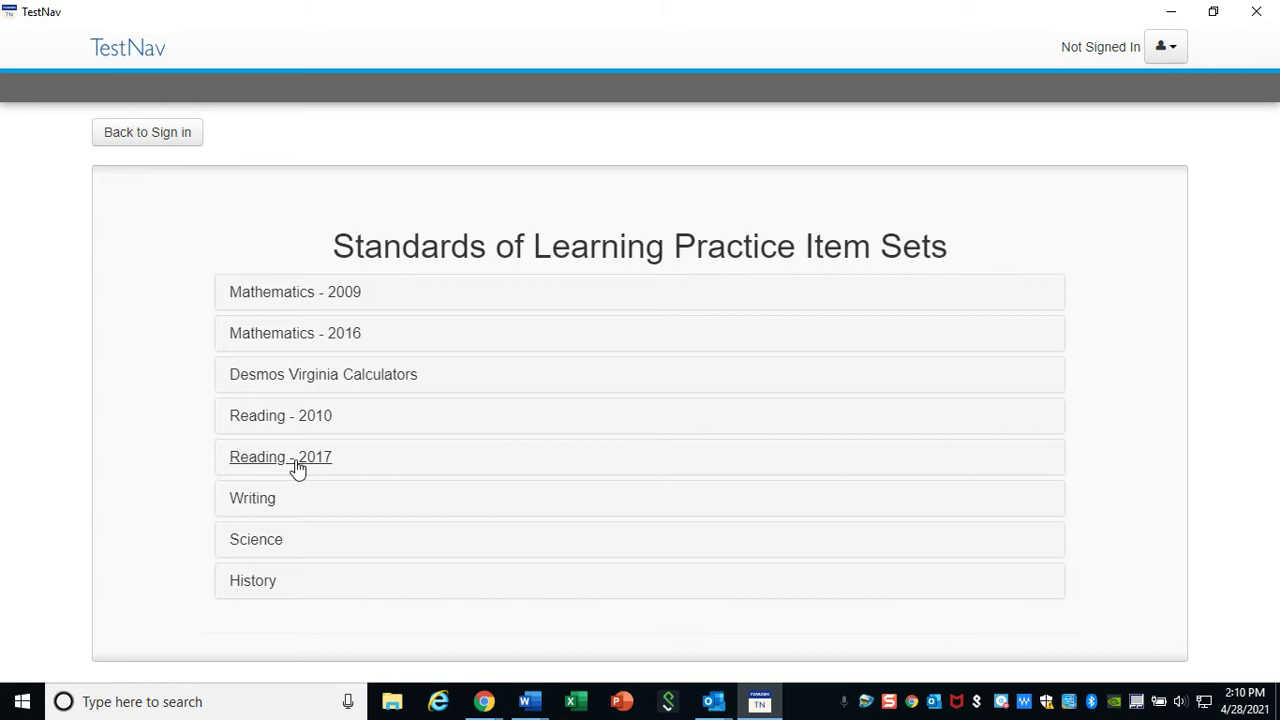
{"action": "left_click", "coordinate": [297, 468]}
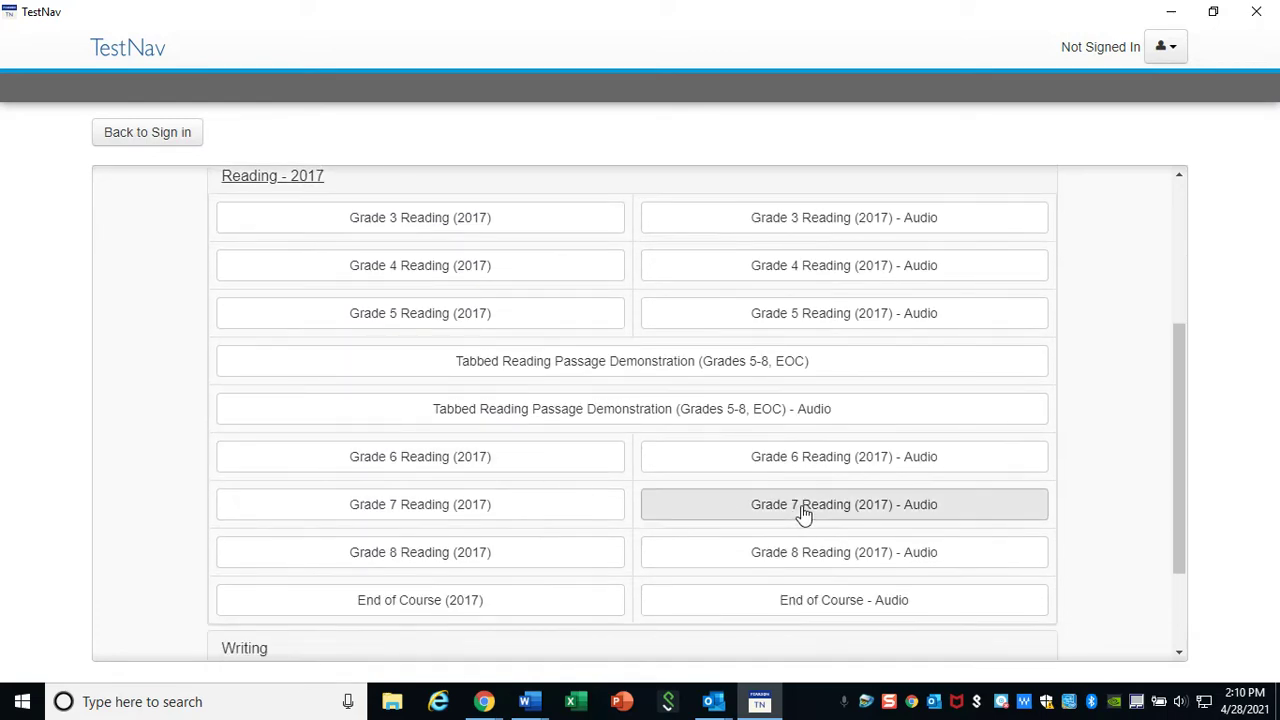
{"action": "left_click", "coordinate": [804, 510]}
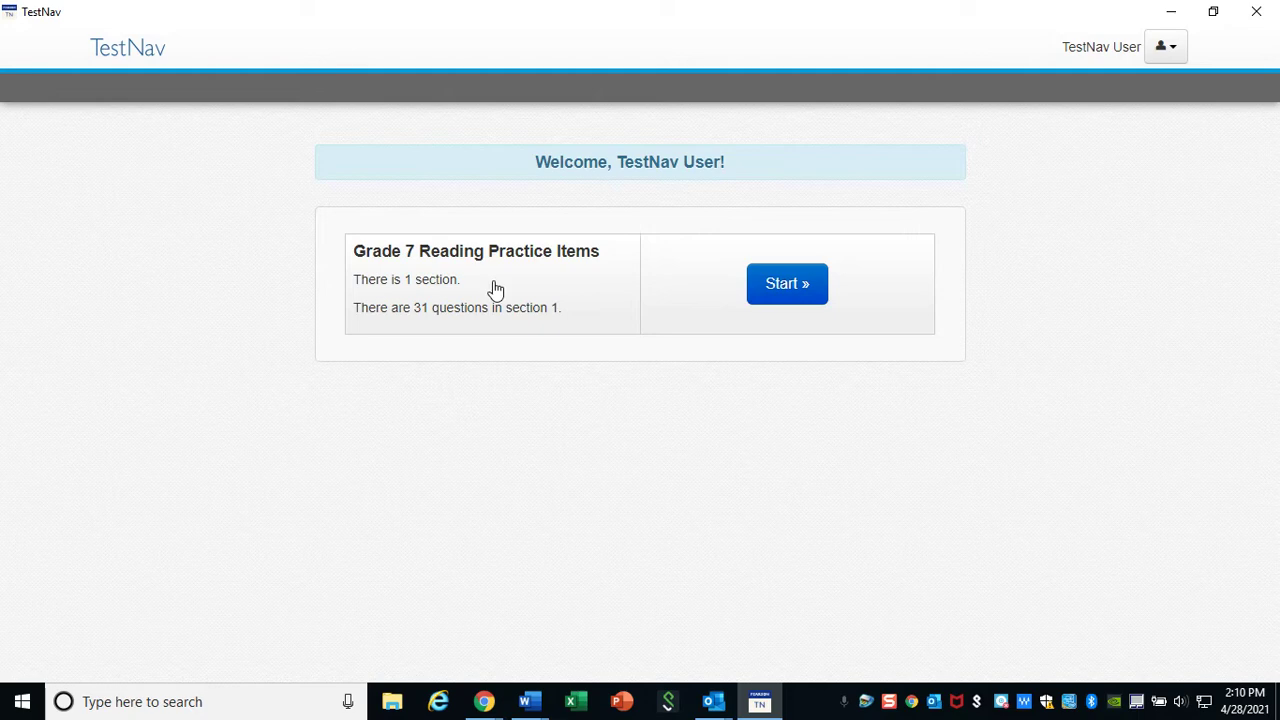
Start the Grade 7 practice test with the terms accepted, and advance through Section 1 to the reading passage
{"action": "left_click", "coordinate": [787, 291]}
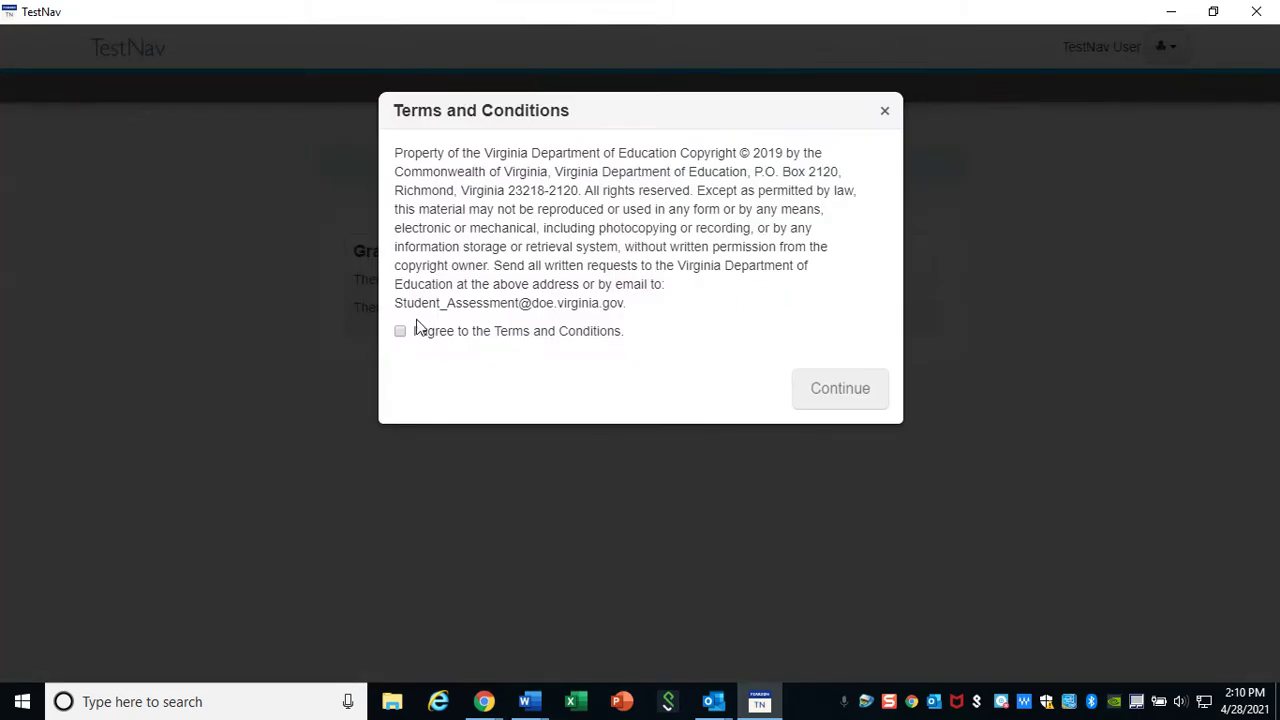
{"action": "left_click", "coordinate": [401, 338]}
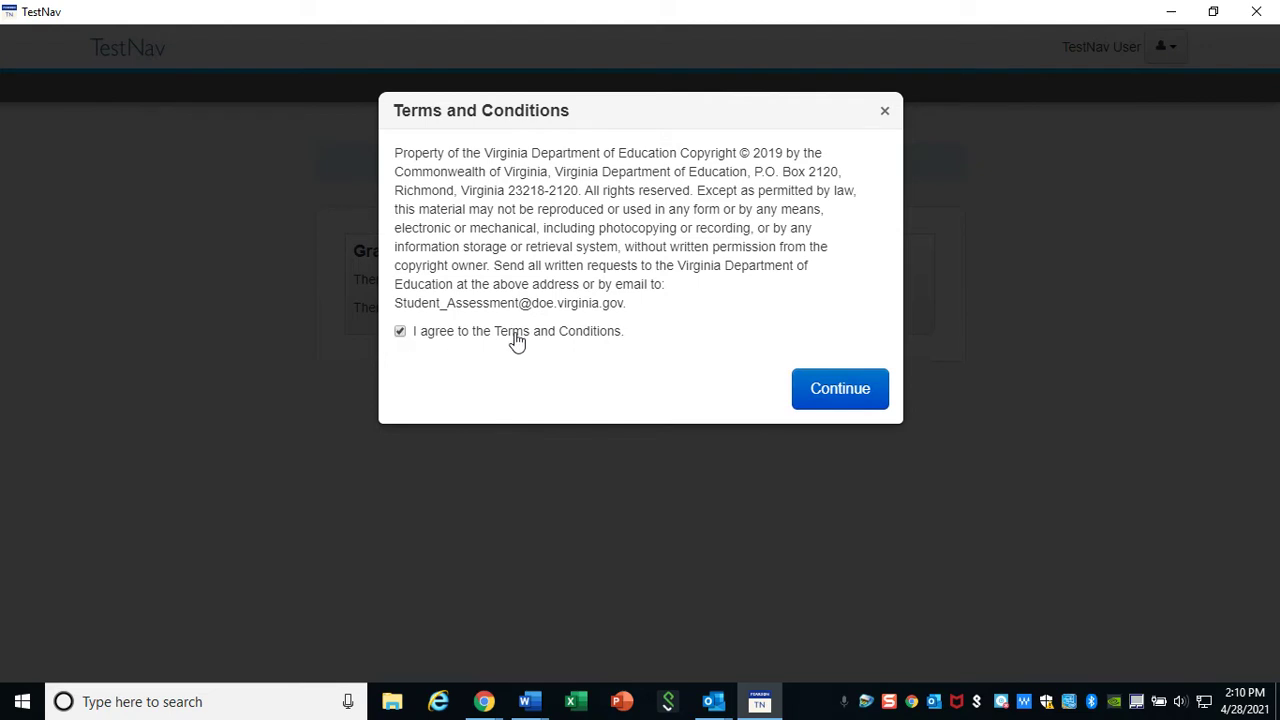
{"action": "left_click", "coordinate": [858, 389]}
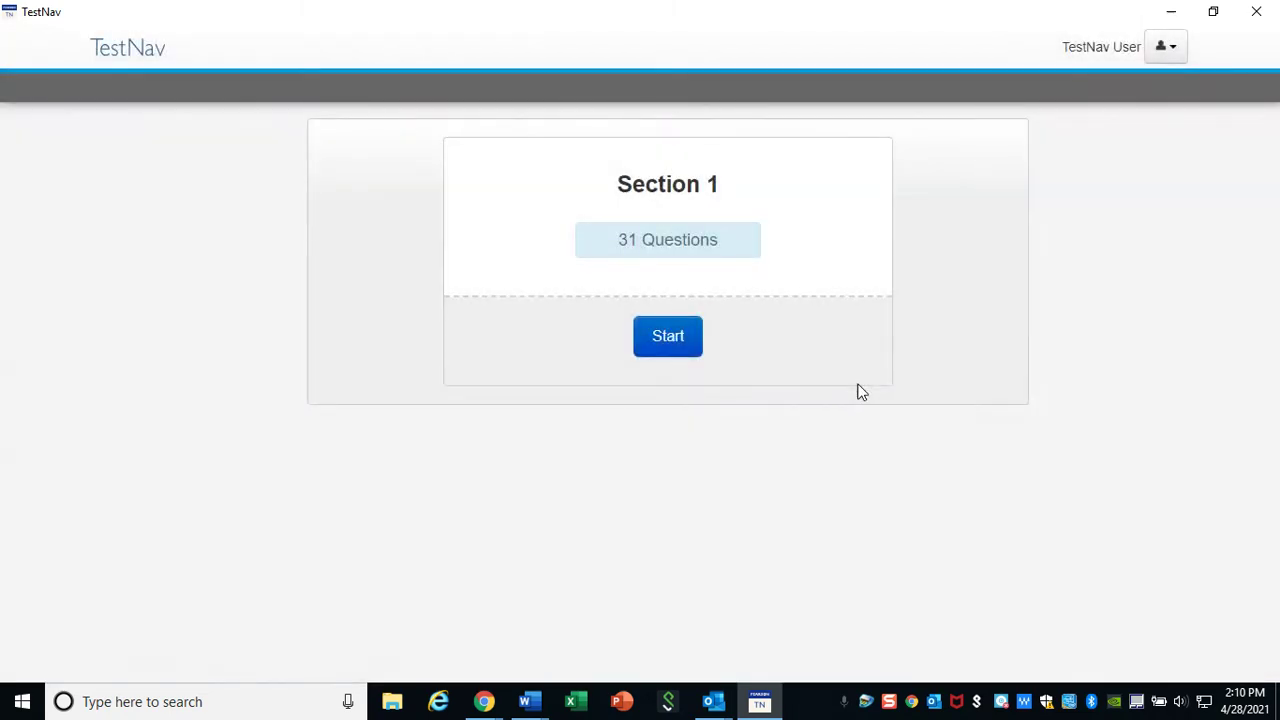
{"action": "left_click", "coordinate": [679, 347]}
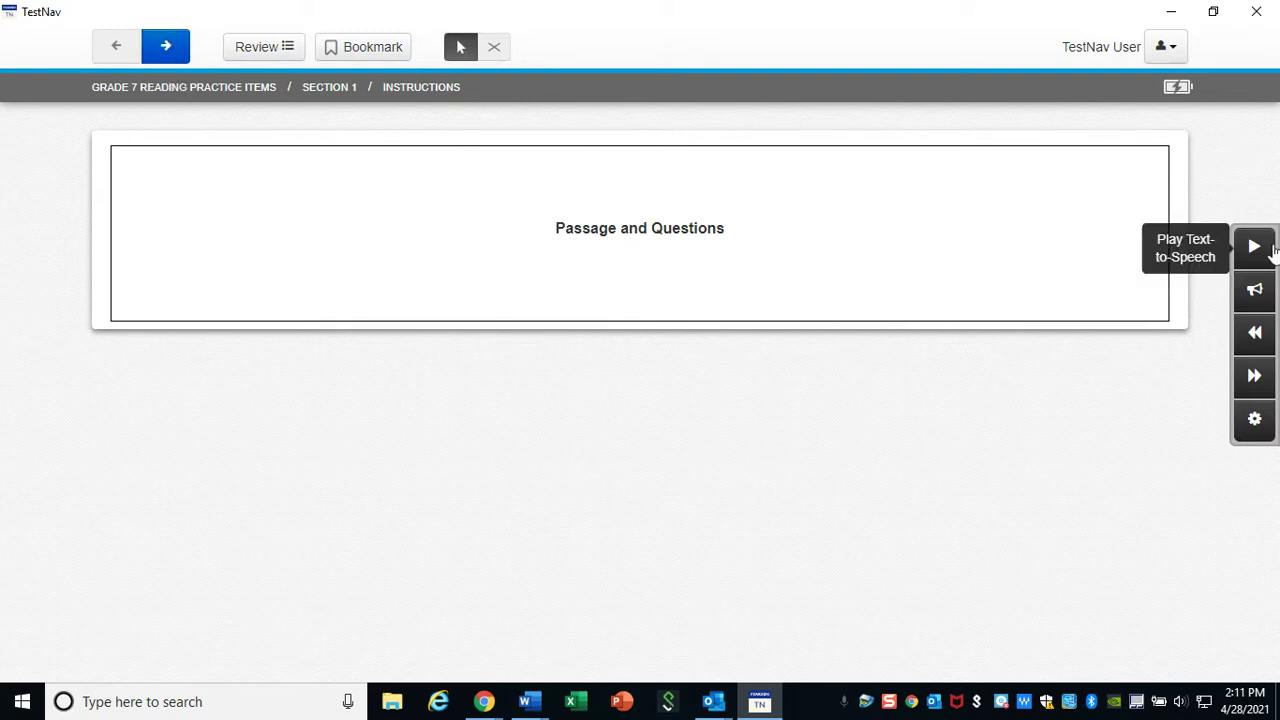
{"action": "left_click", "coordinate": [170, 48]}
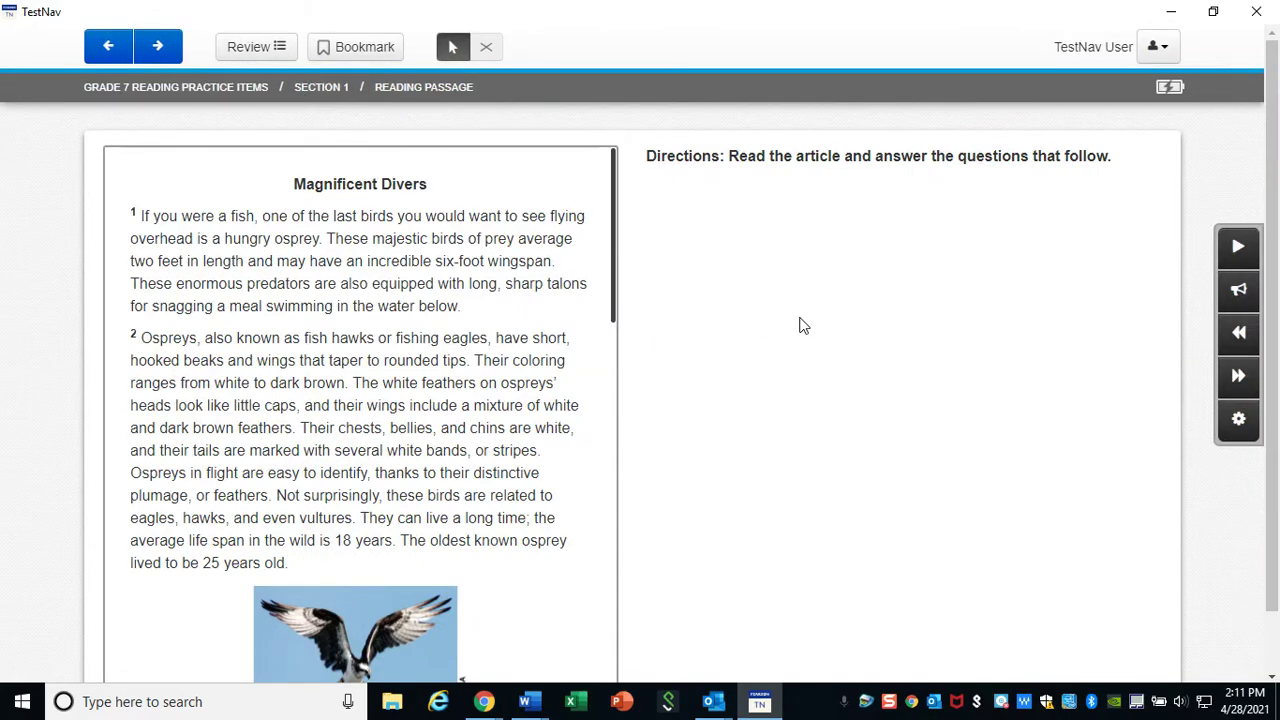
Examine the whole "Magnificent Divers" passage down to paragraph 8 and return to its beginning
{"action": "scroll", "coordinate": [463, 283], "scroll_direction": "down", "scroll_amount": 10}
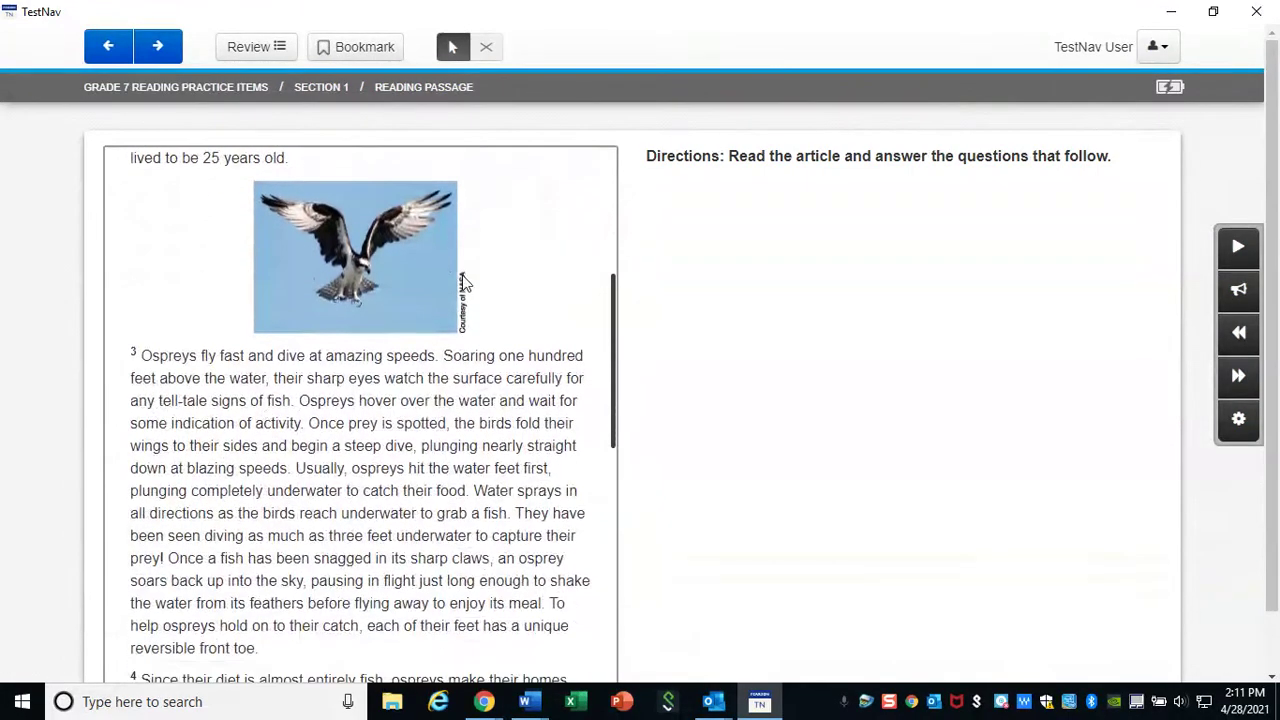
{"action": "scroll", "coordinate": [463, 275], "scroll_direction": "down", "scroll_amount": 4}
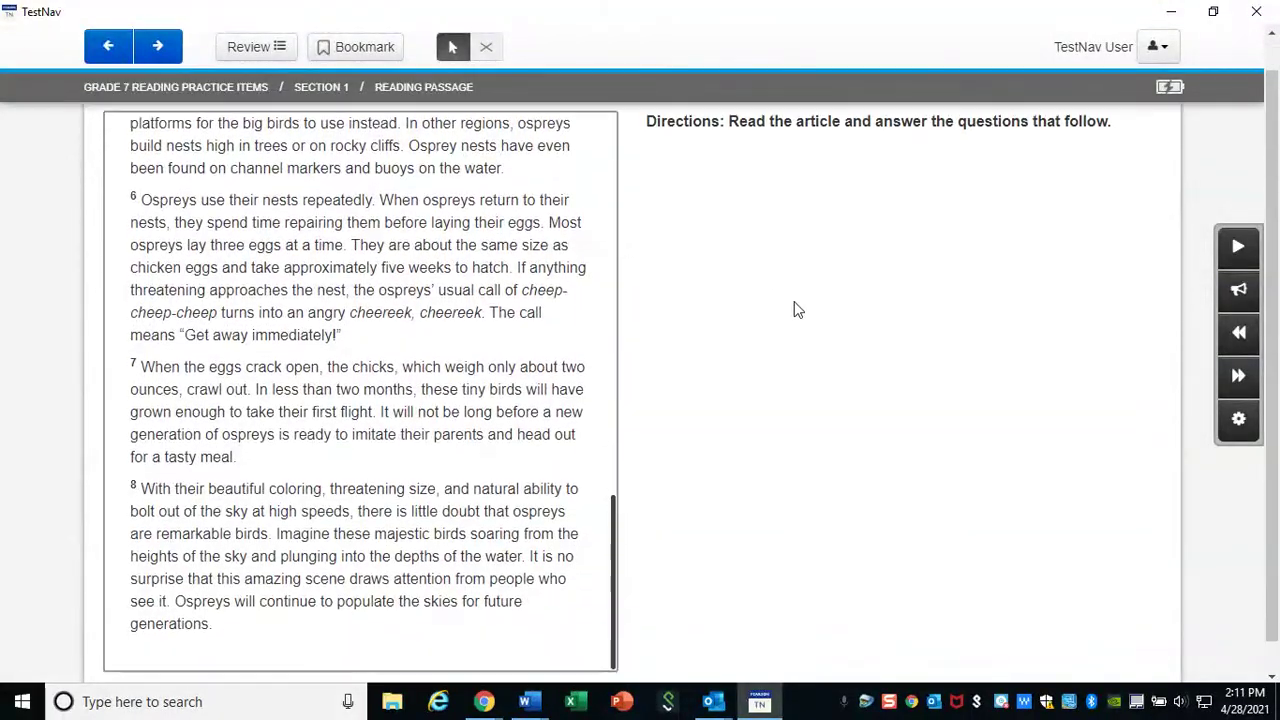
{"action": "scroll", "coordinate": [797, 309], "scroll_direction": "down", "scroll_amount": 1}
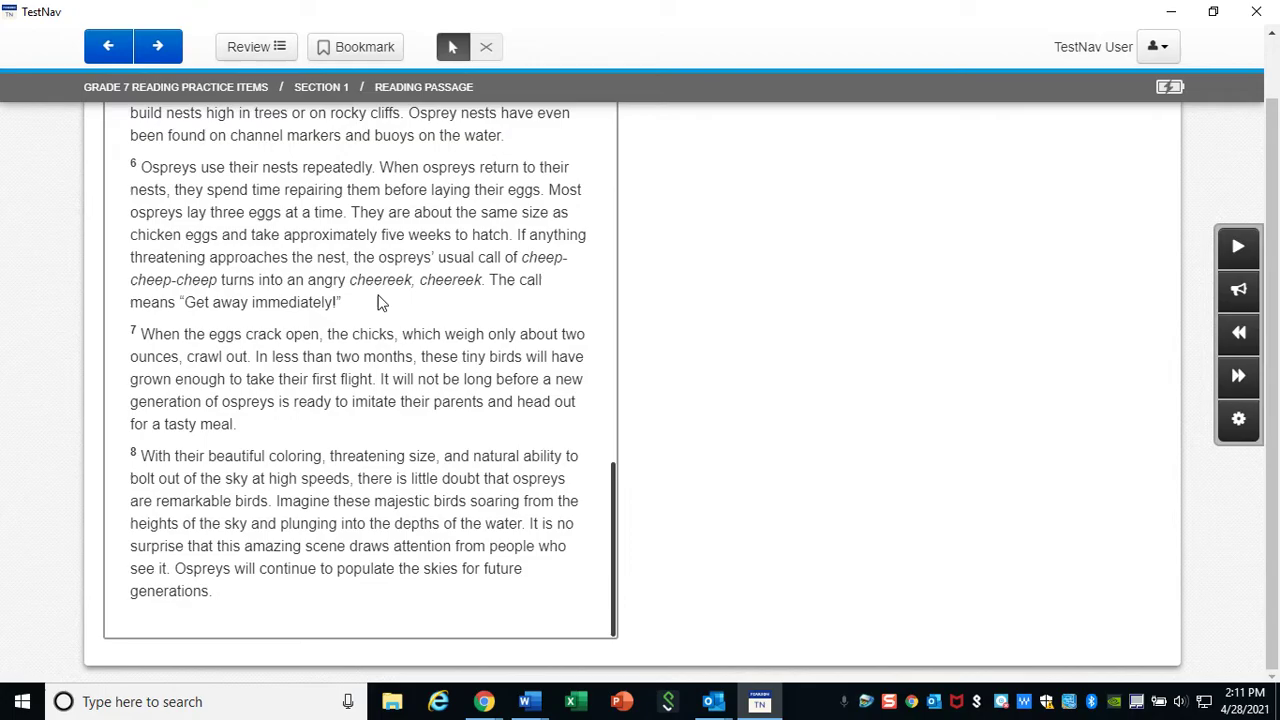
{"action": "scroll", "coordinate": [383, 306], "scroll_direction": "up", "scroll_amount": 14}
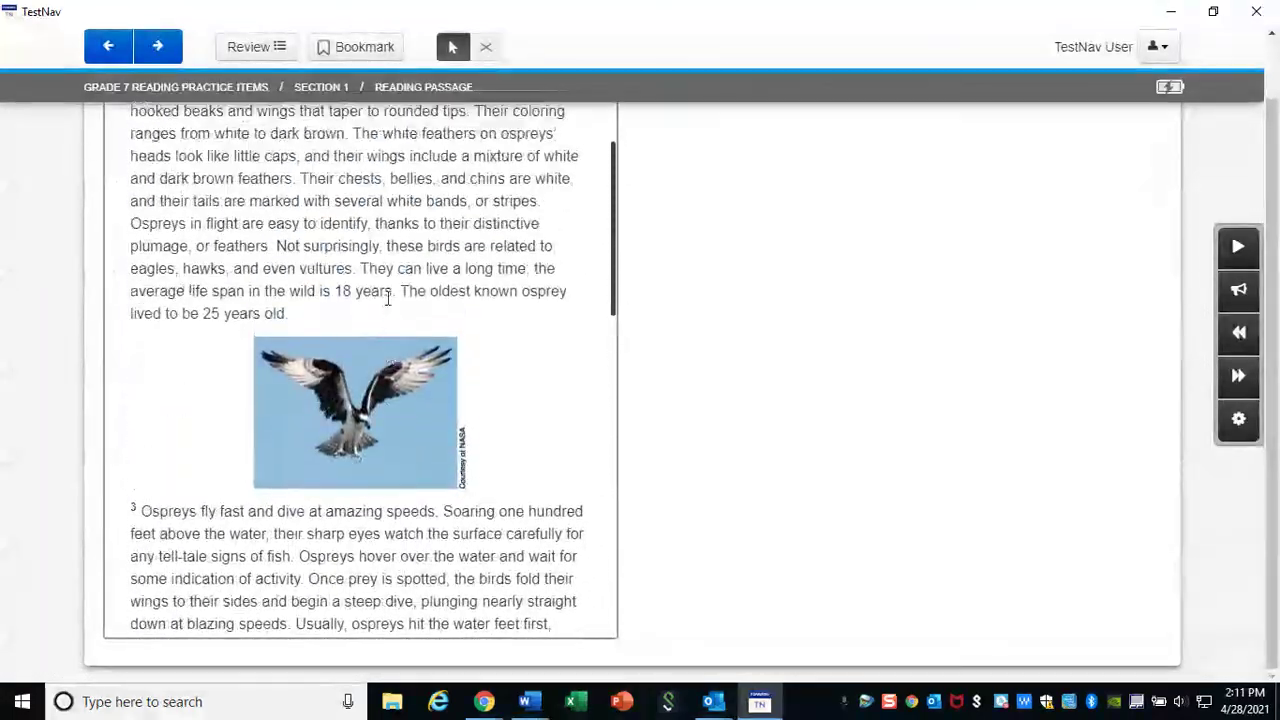
{"action": "scroll", "coordinate": [803, 389], "scroll_direction": "up", "scroll_amount": 1}
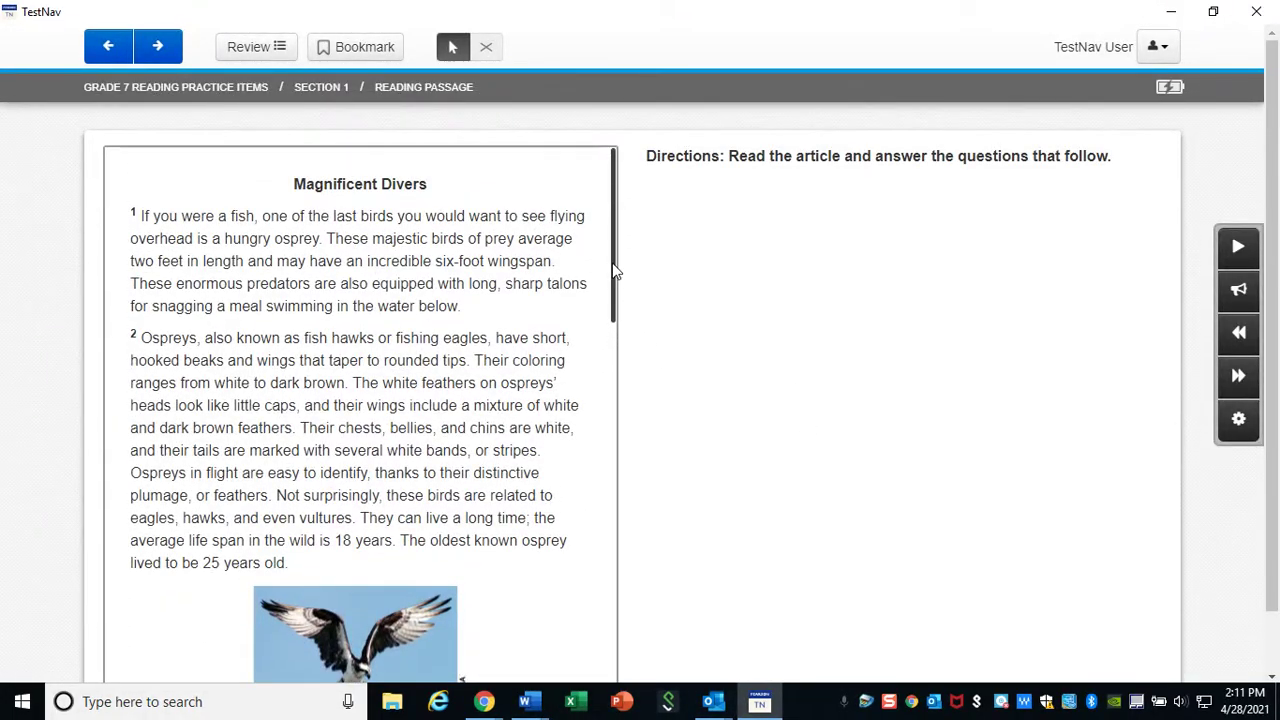
{"action": "left_click_drag", "start_coordinate": [617, 272], "coordinate": [603, 662]}
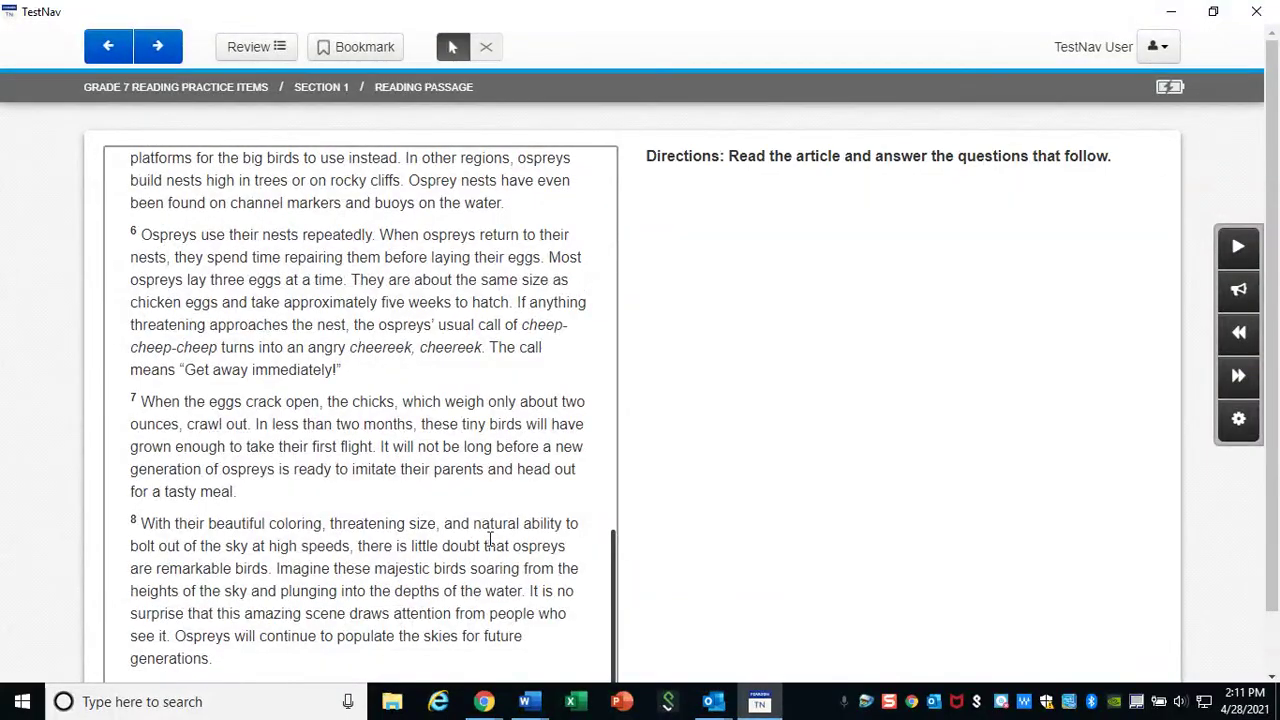
{"action": "scroll", "coordinate": [490, 540], "scroll_direction": "down", "scroll_amount": 1}
{"action": "scroll", "coordinate": [500, 525], "scroll_direction": "up", "scroll_amount": 15}
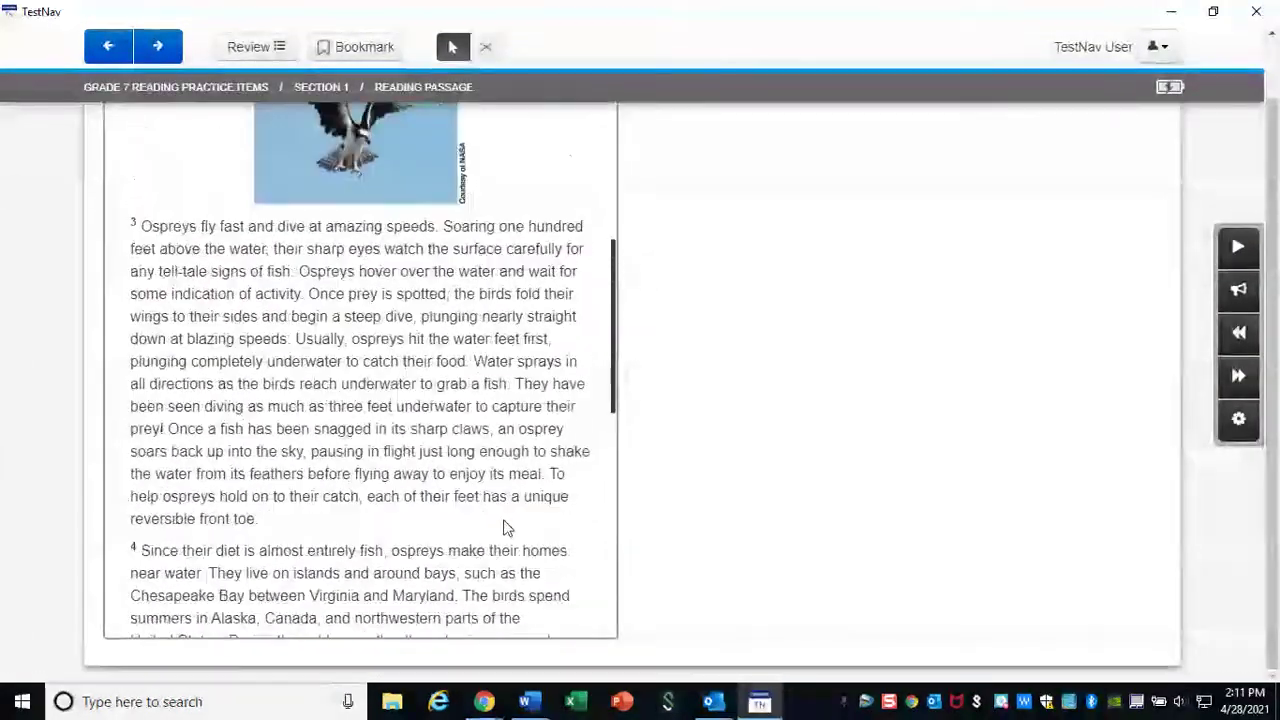
{"action": "scroll", "coordinate": [670, 530], "scroll_direction": "up", "scroll_amount": 1}
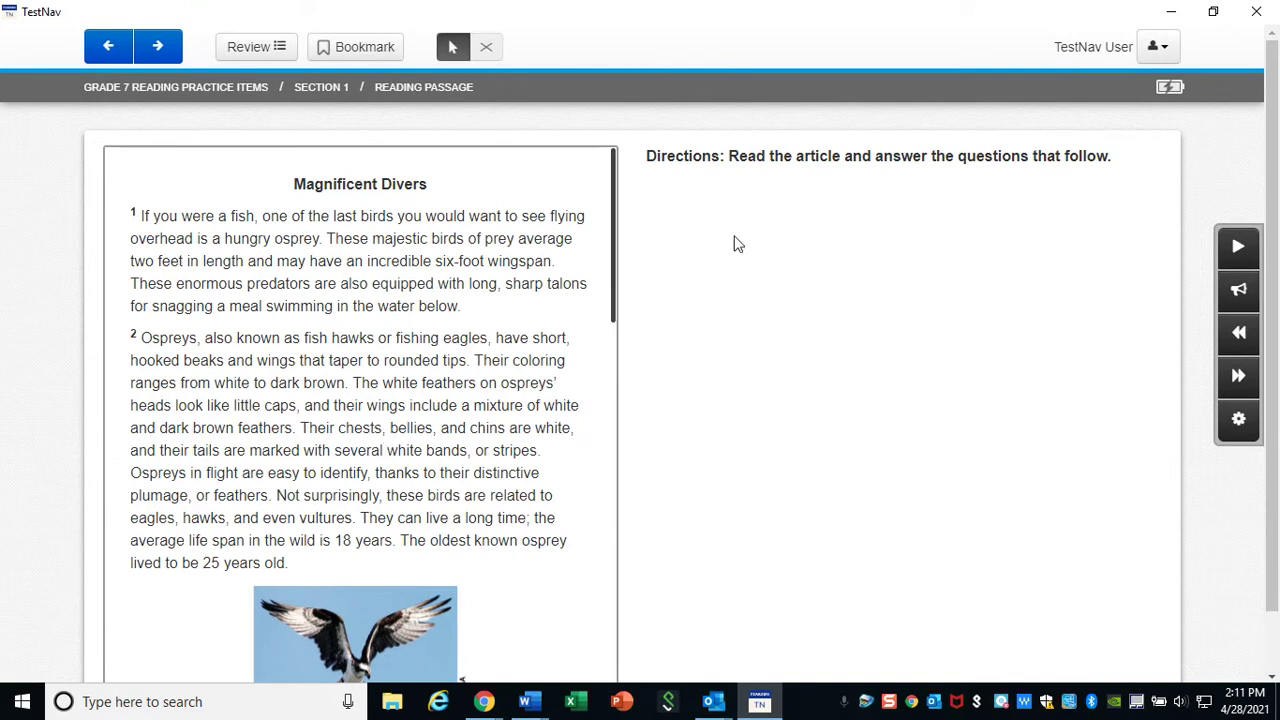
Read the directions beside the passage and advance to question 1
{"action": "left_click_drag", "start_coordinate": [650, 156], "coordinate": [1114, 174]}
{"action": "left_click", "coordinate": [1118, 177]}
{"action": "left_click", "coordinate": [155, 47]}
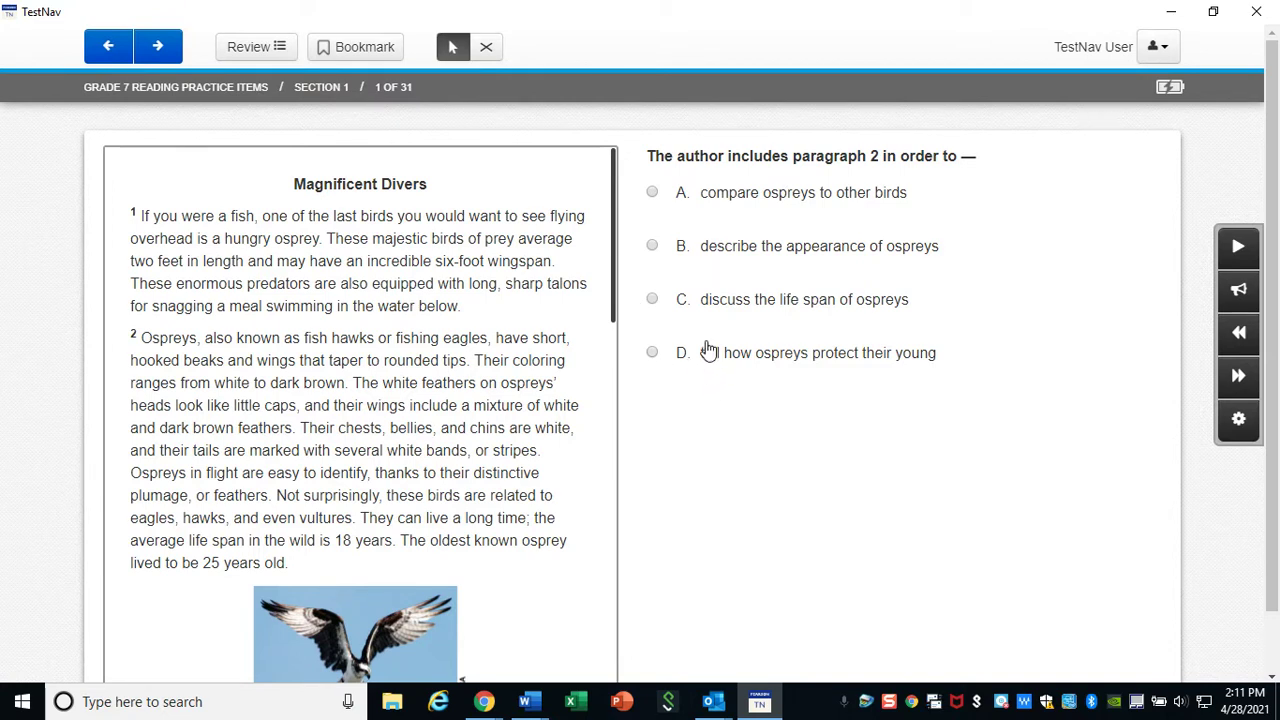
In paragraph 2, highlight the "also known as fish hawks" text in blue and the wings and dark brown feathers text in pink
{"action": "left_click_drag", "start_coordinate": [160, 338], "coordinate": [376, 340]}
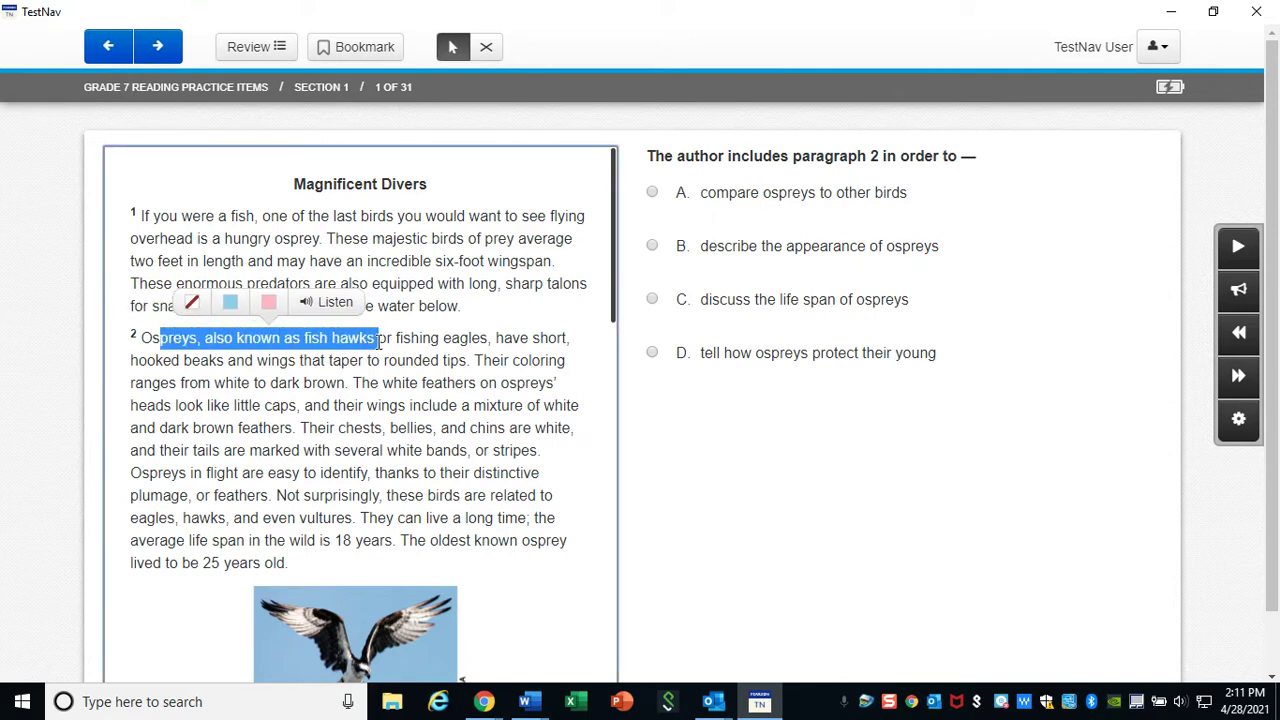
{"action": "left_click", "coordinate": [229, 306]}
{"action": "left_click_drag", "start_coordinate": [249, 405], "coordinate": [374, 428]}
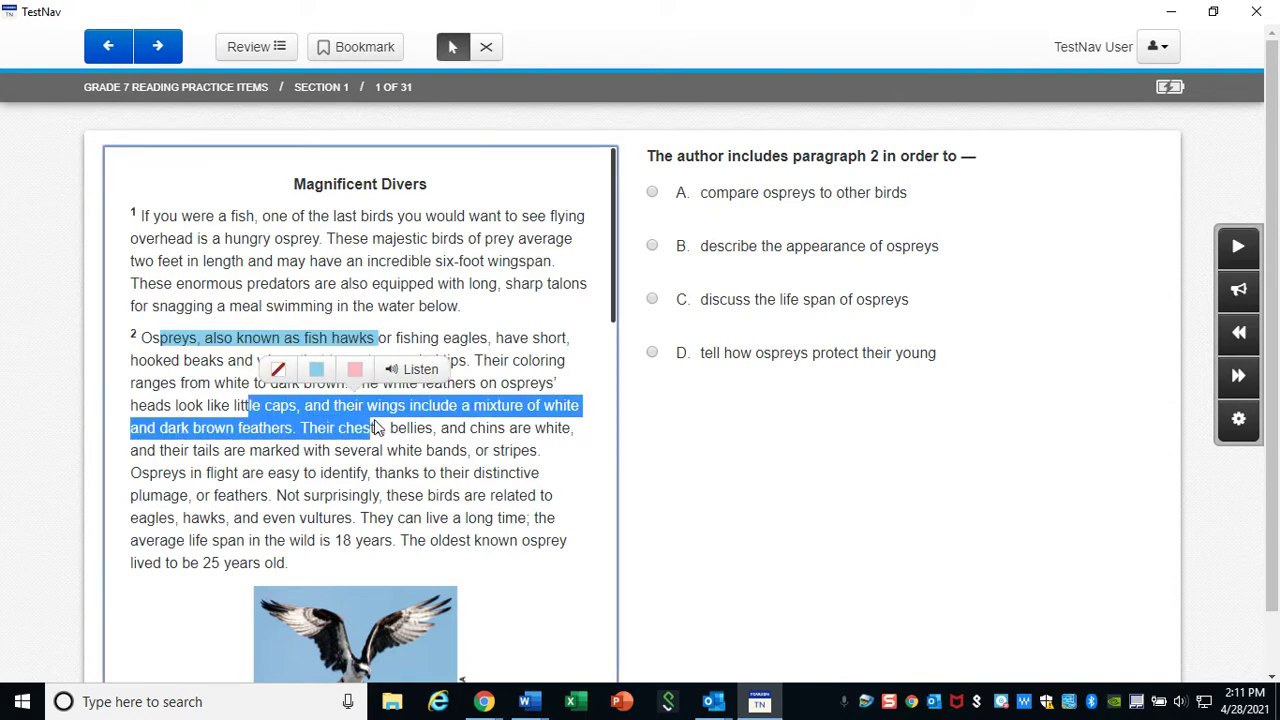
{"action": "left_click", "coordinate": [354, 368]}
Listen to the white feathers sentence in paragraph 2 with text-to-speech, and stop the playback
{"action": "left_click_drag", "start_coordinate": [409, 383], "coordinate": [553, 384]}
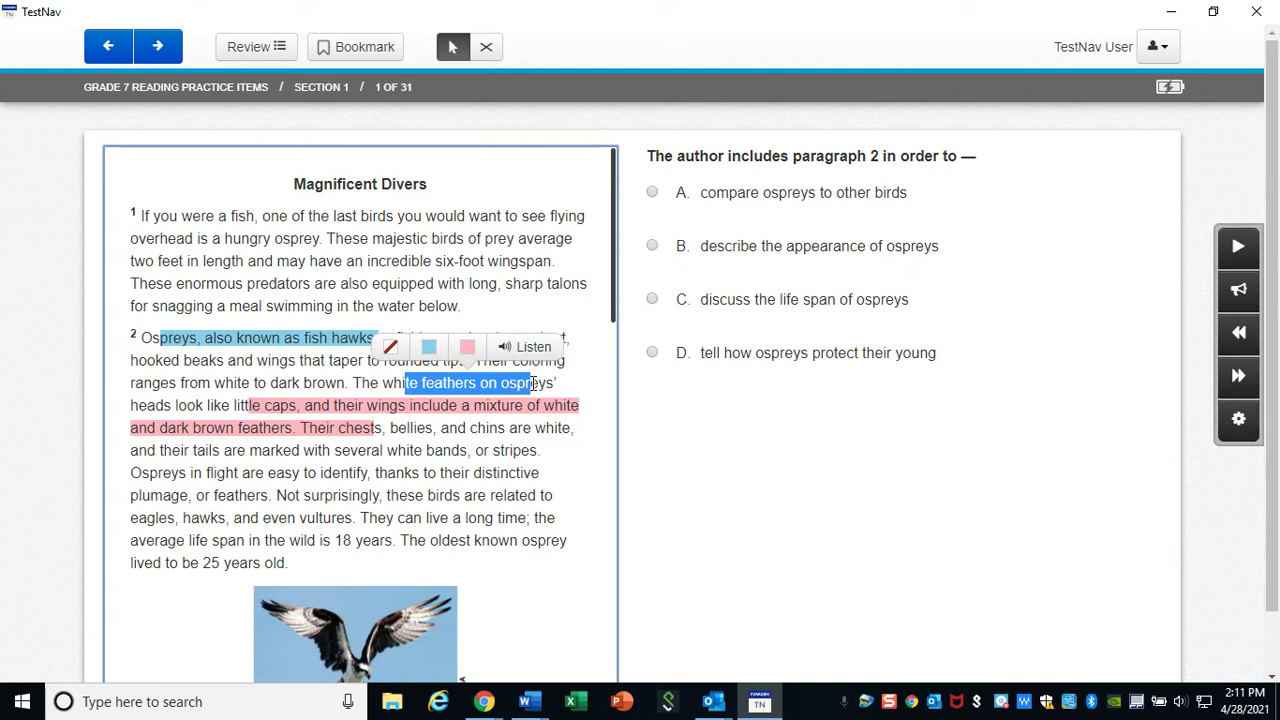
{"action": "left_click", "coordinate": [535, 346]}
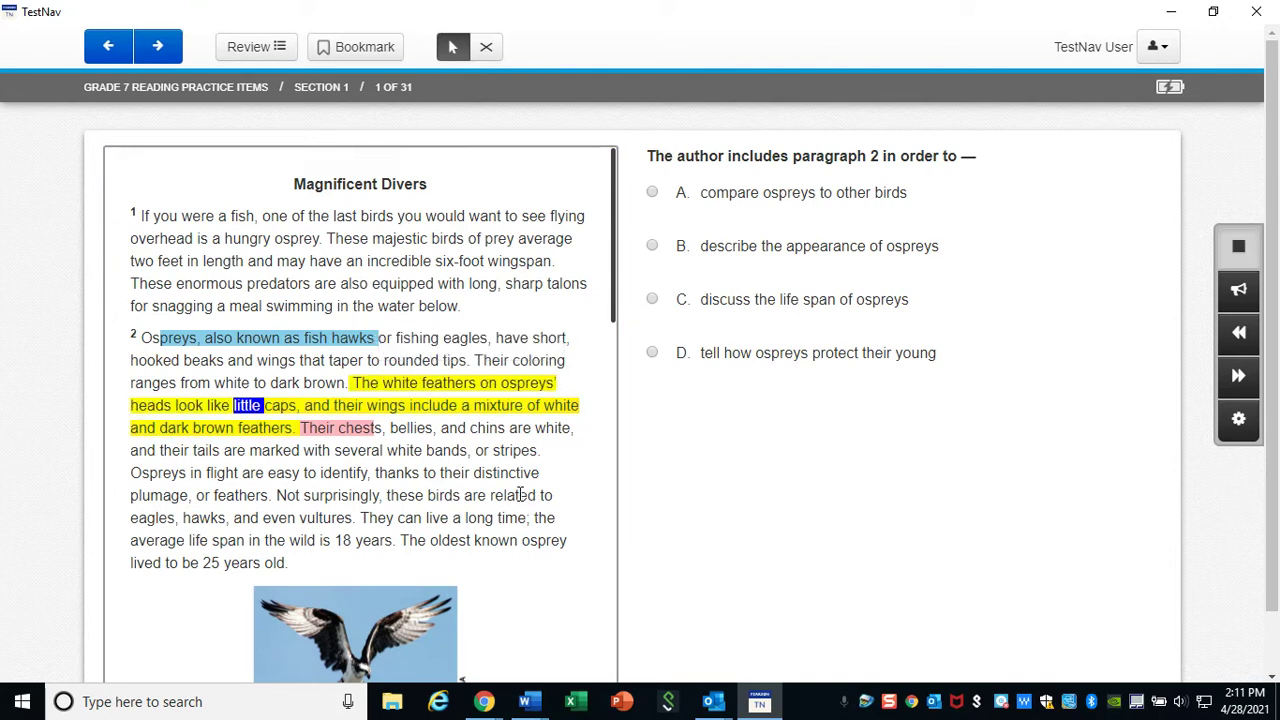
{"action": "left_click", "coordinate": [1236, 248]}
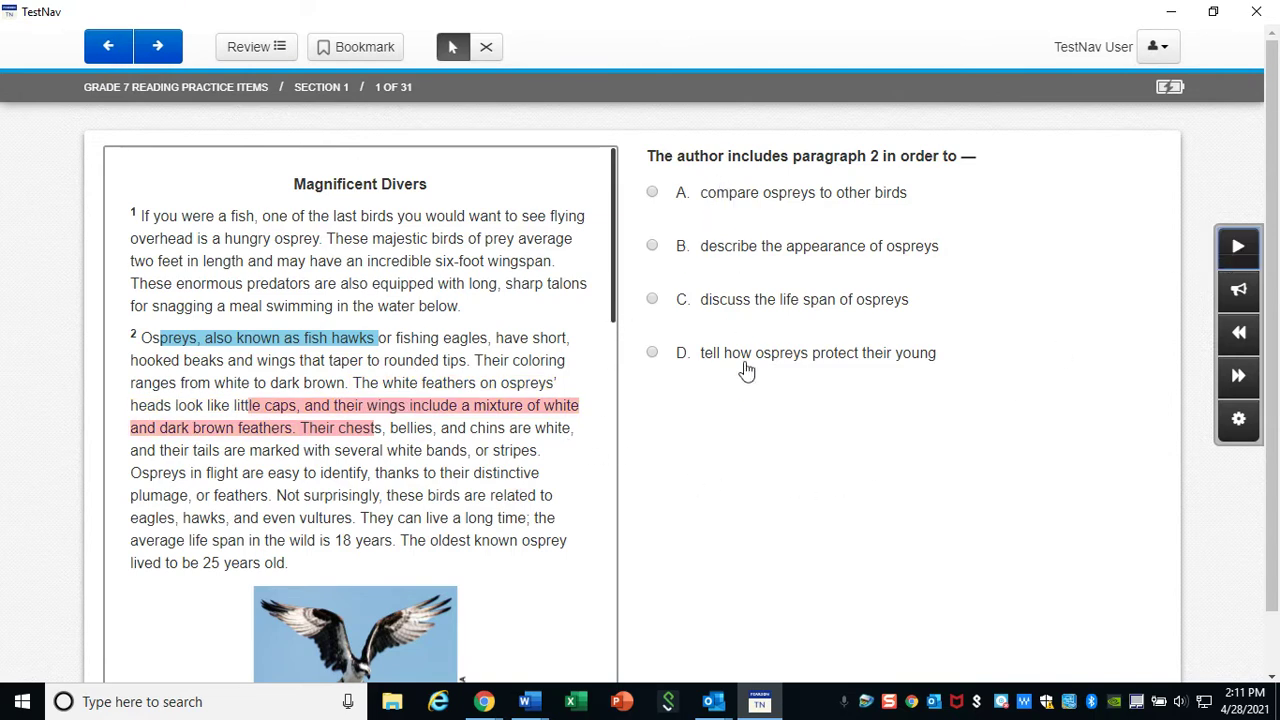
For question 1, cross out answers A and D with the answer eliminator and choose answer B
{"action": "left_click", "coordinate": [487, 50]}
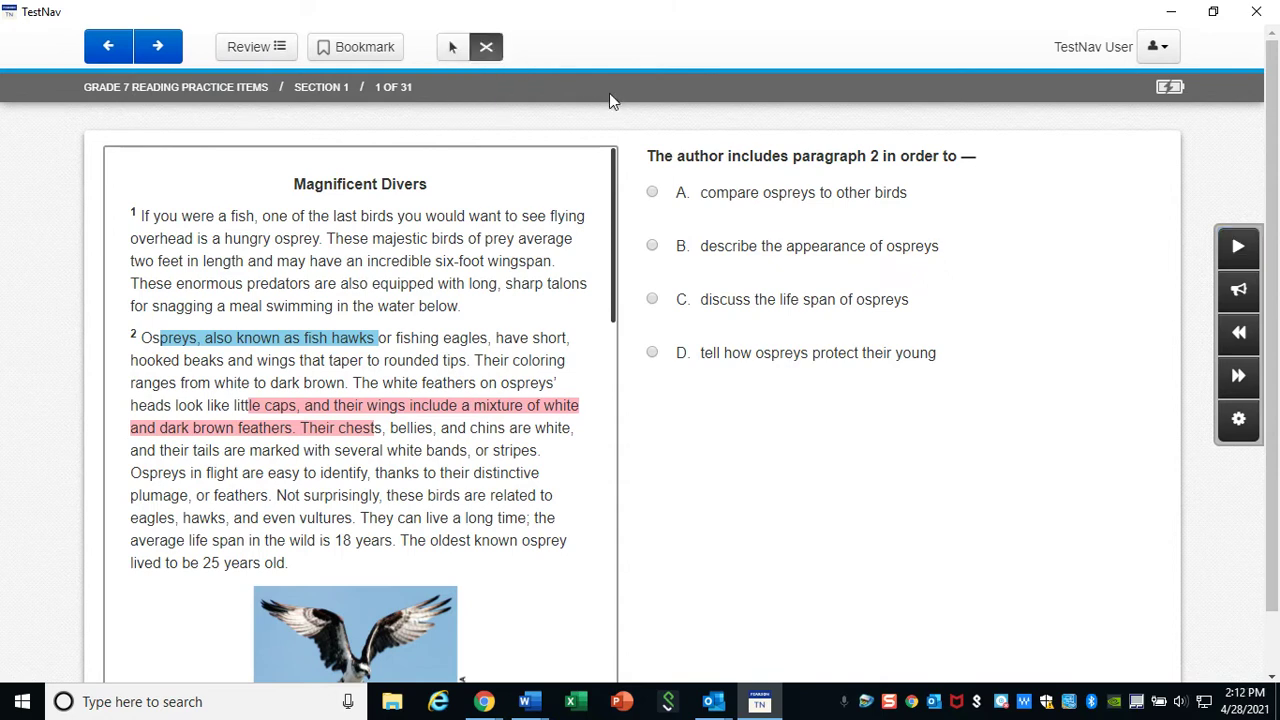
{"action": "left_click", "coordinate": [730, 190]}
{"action": "left_click", "coordinate": [752, 353]}
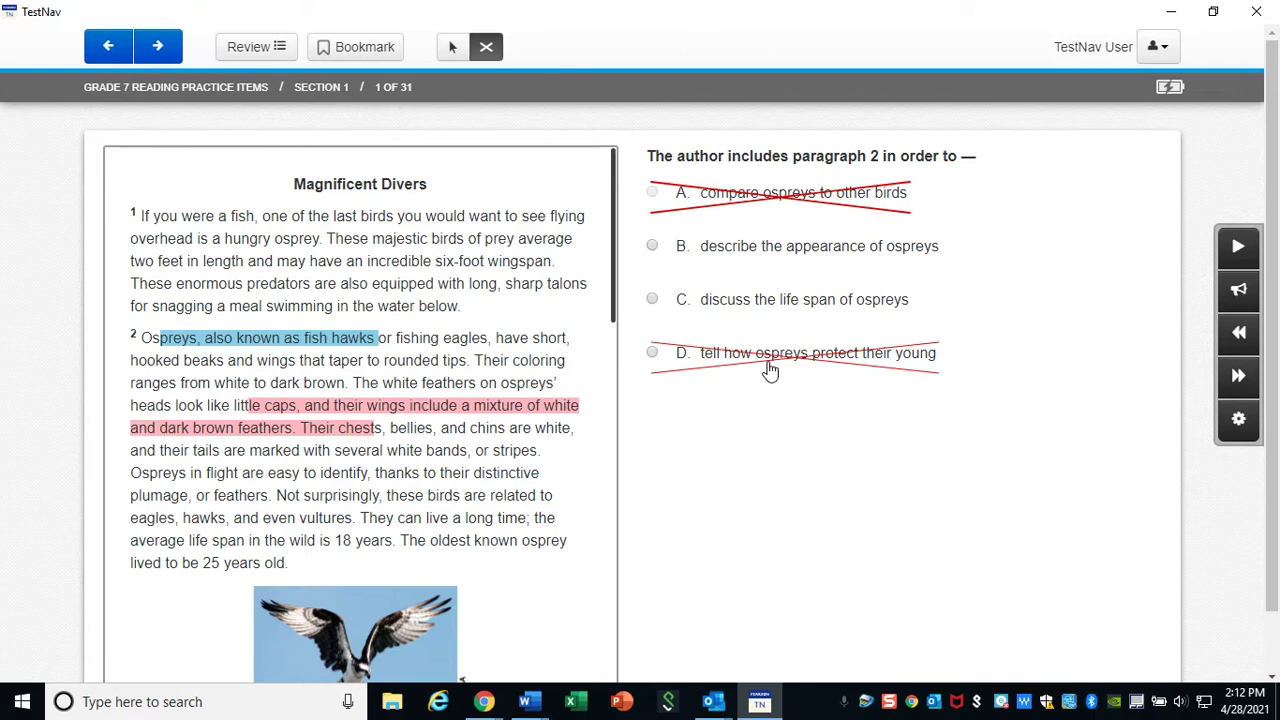
{"action": "left_click", "coordinate": [460, 52]}
{"action": "left_click", "coordinate": [651, 245]}
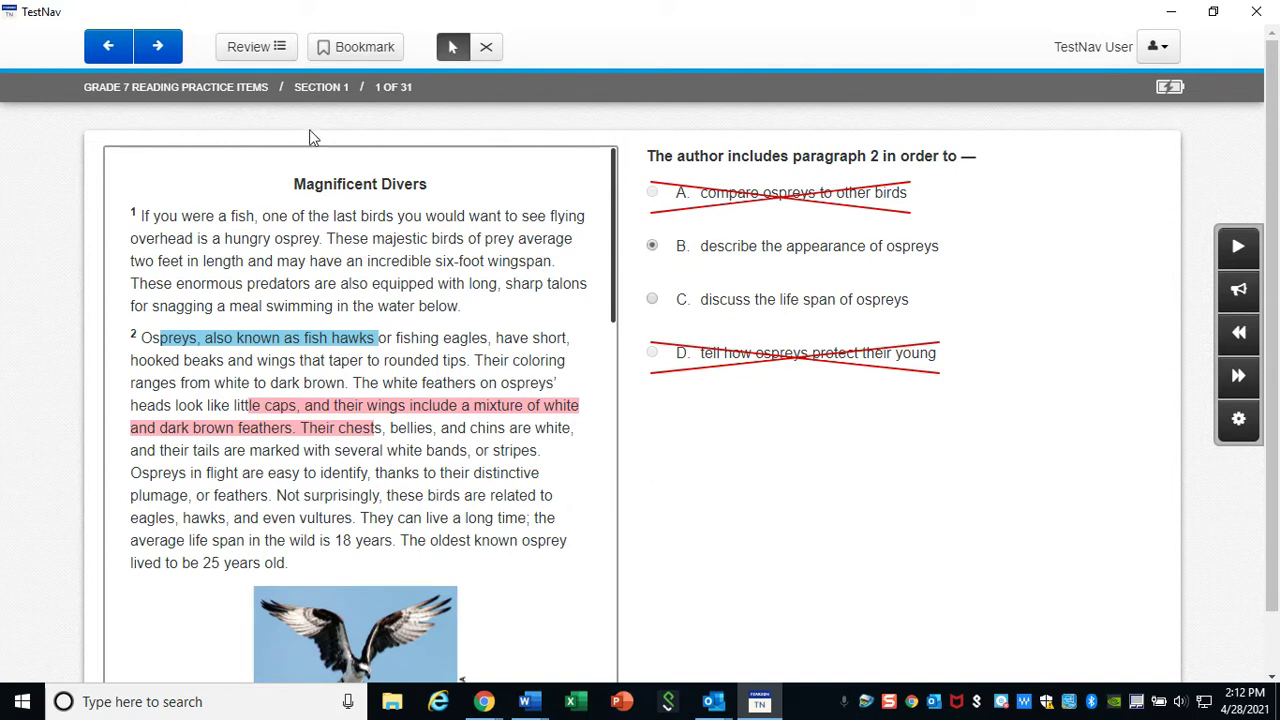
Preview contrast settings such as Yellow on Blue, Black on Light Blue and Gray on Green, and apply White on Black
{"action": "left_click", "coordinate": [1159, 52]}
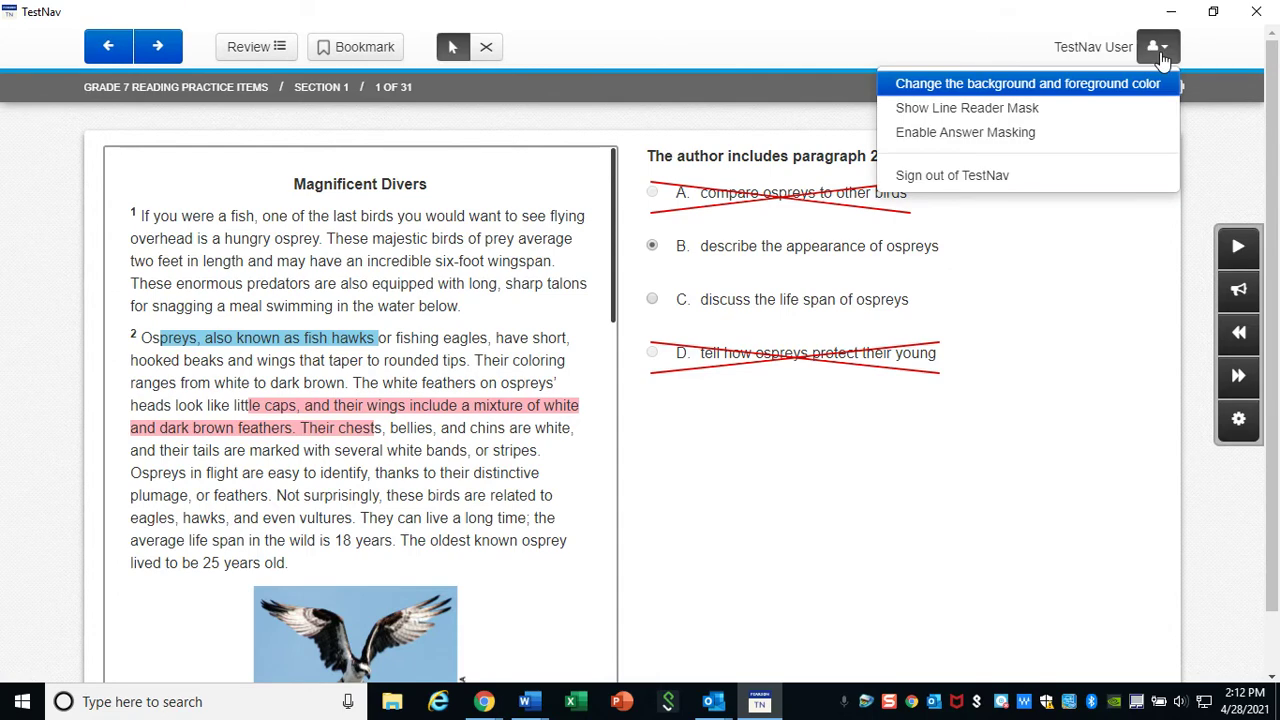
{"action": "left_click", "coordinate": [1058, 88]}
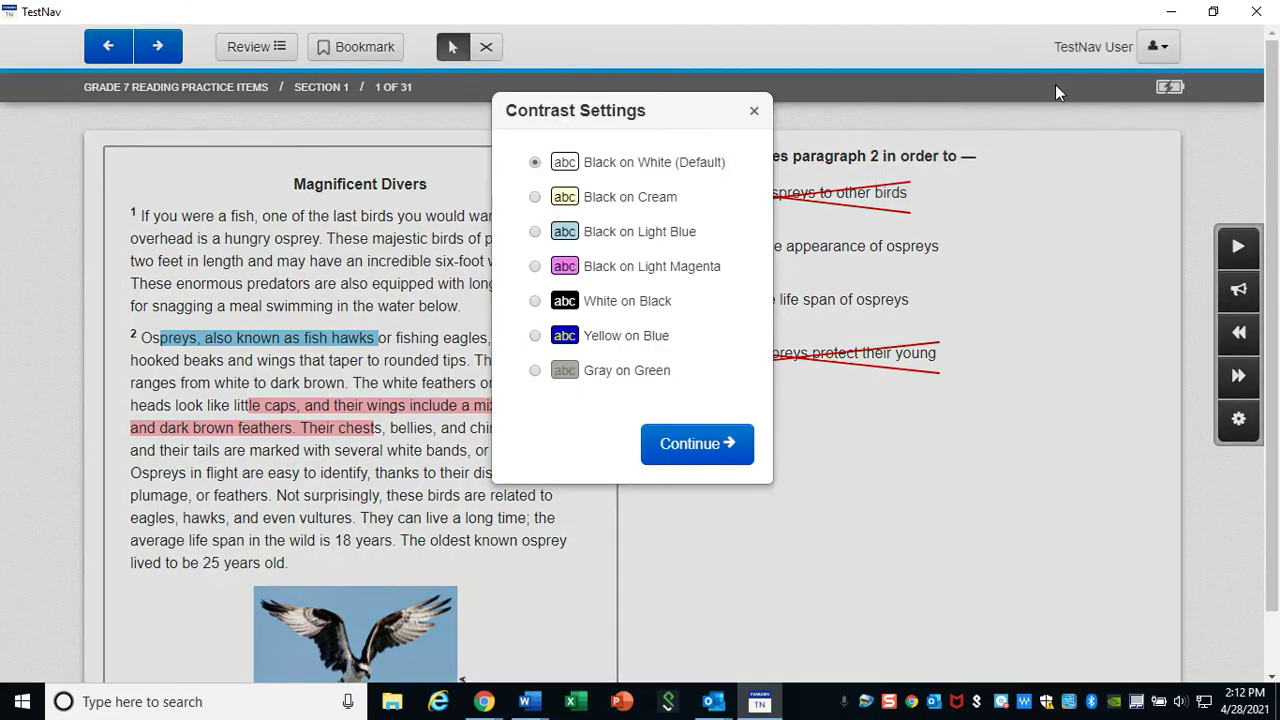
{"action": "left_click", "coordinate": [624, 300]}
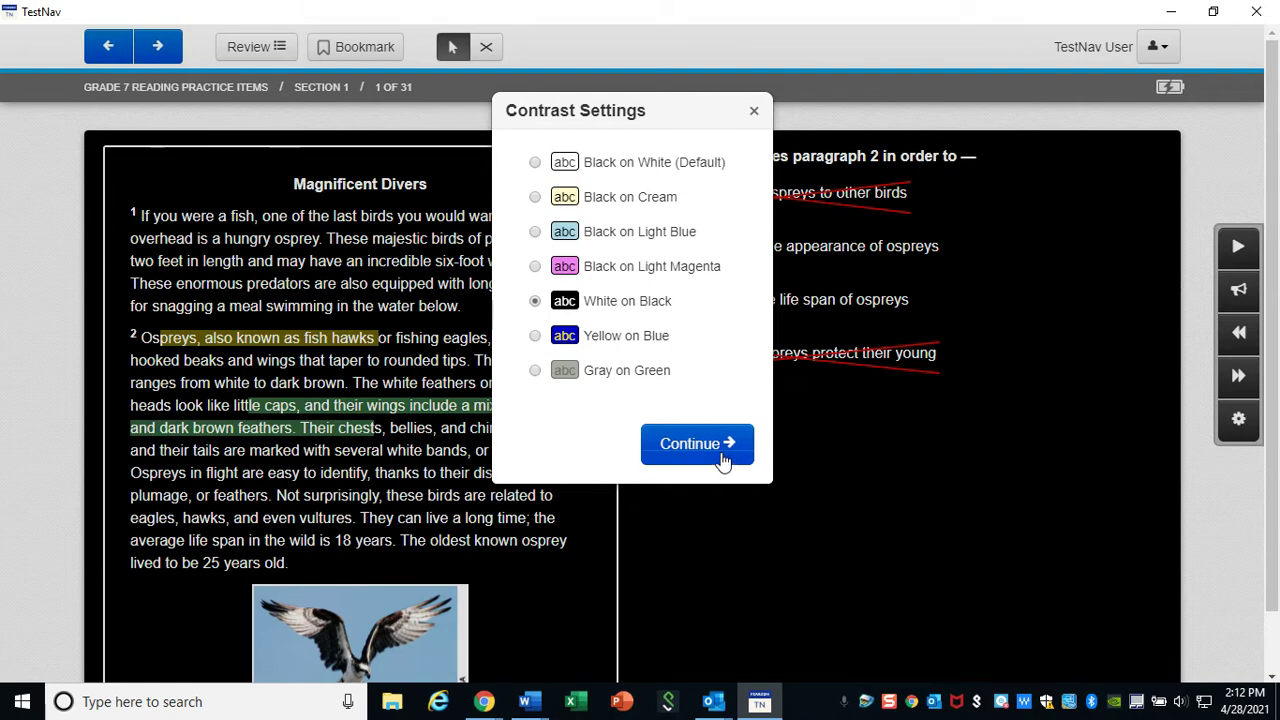
{"action": "left_click", "coordinate": [610, 338]}
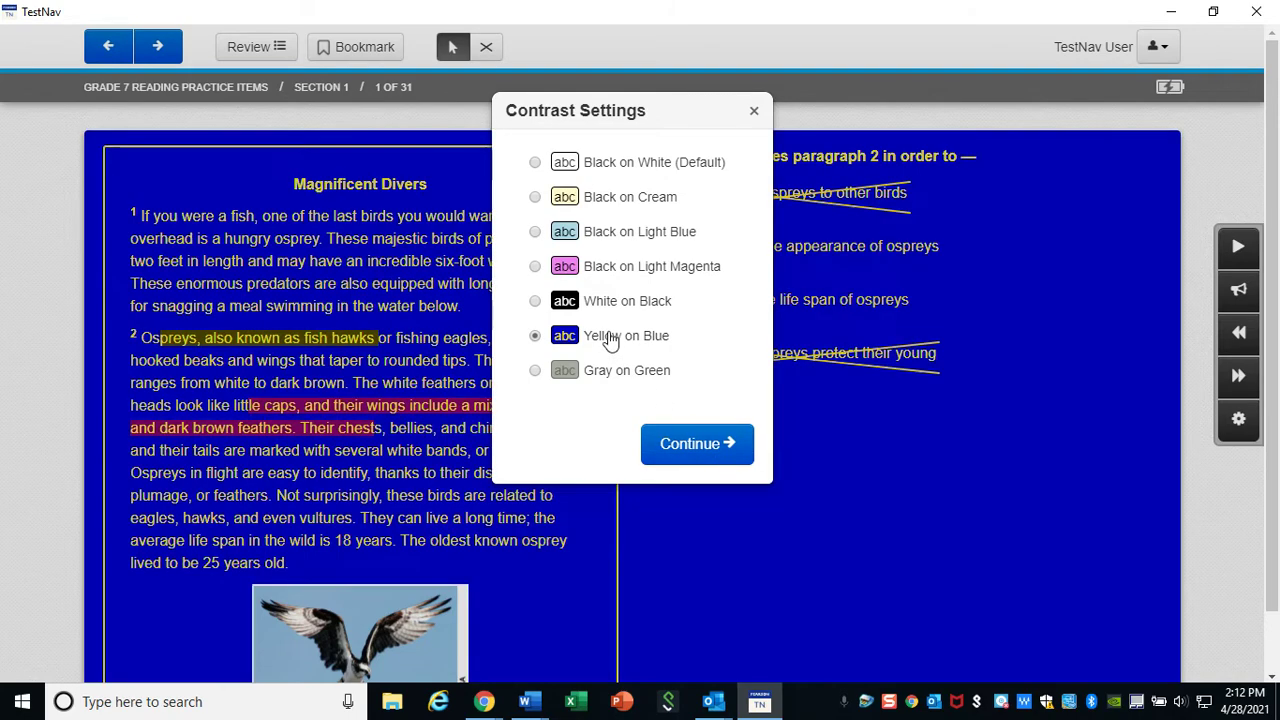
{"action": "left_click", "coordinate": [612, 205]}
{"action": "left_click", "coordinate": [612, 235]}
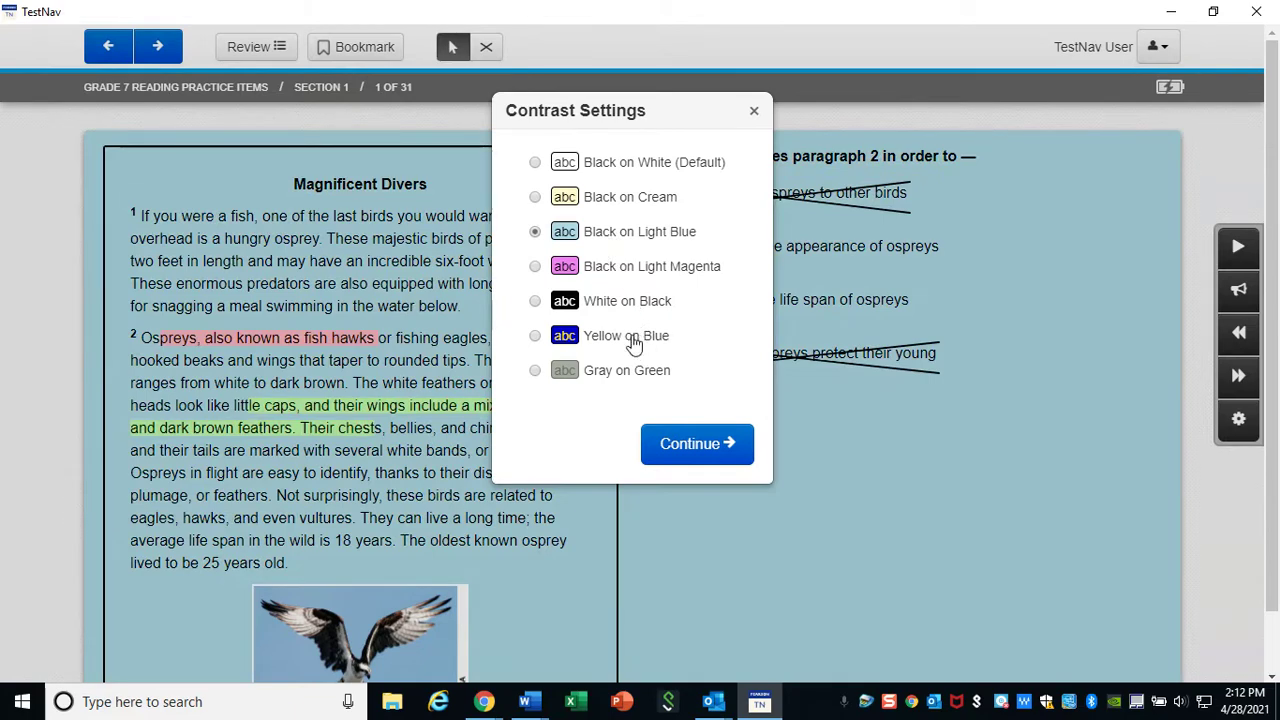
{"action": "left_click", "coordinate": [633, 340]}
{"action": "left_click", "coordinate": [626, 372]}
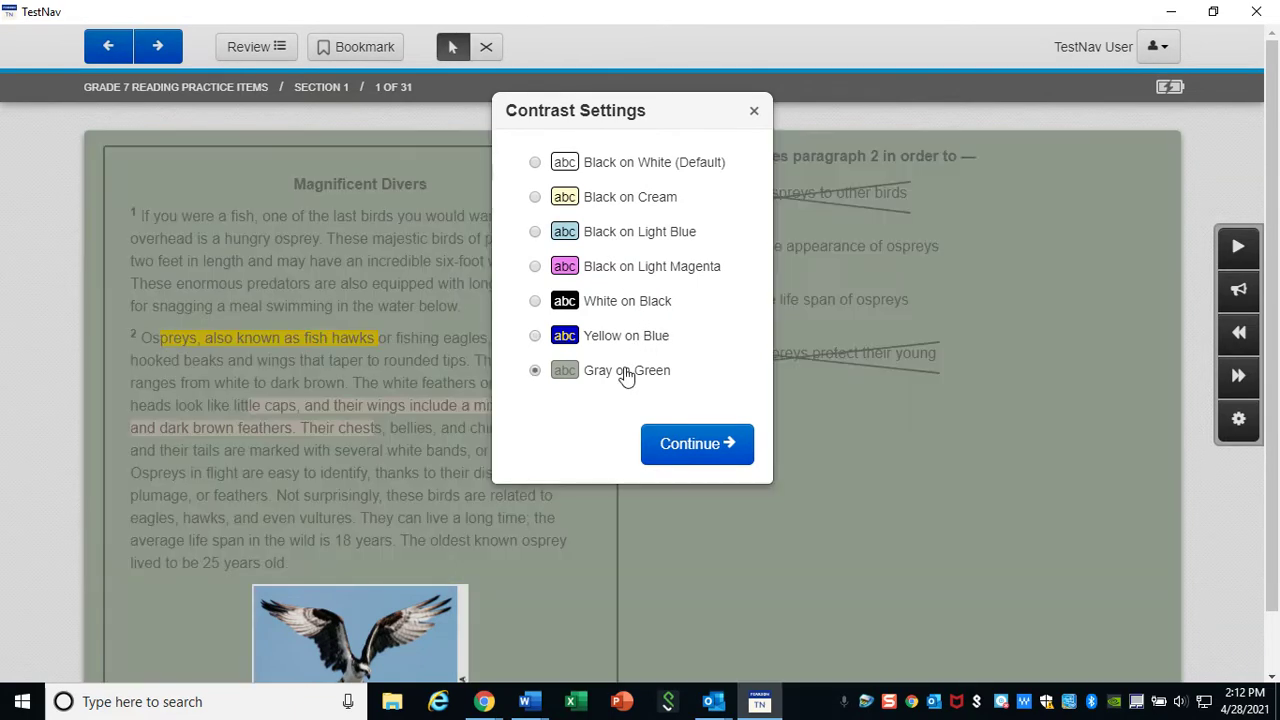
{"action": "left_click", "coordinate": [594, 165]}
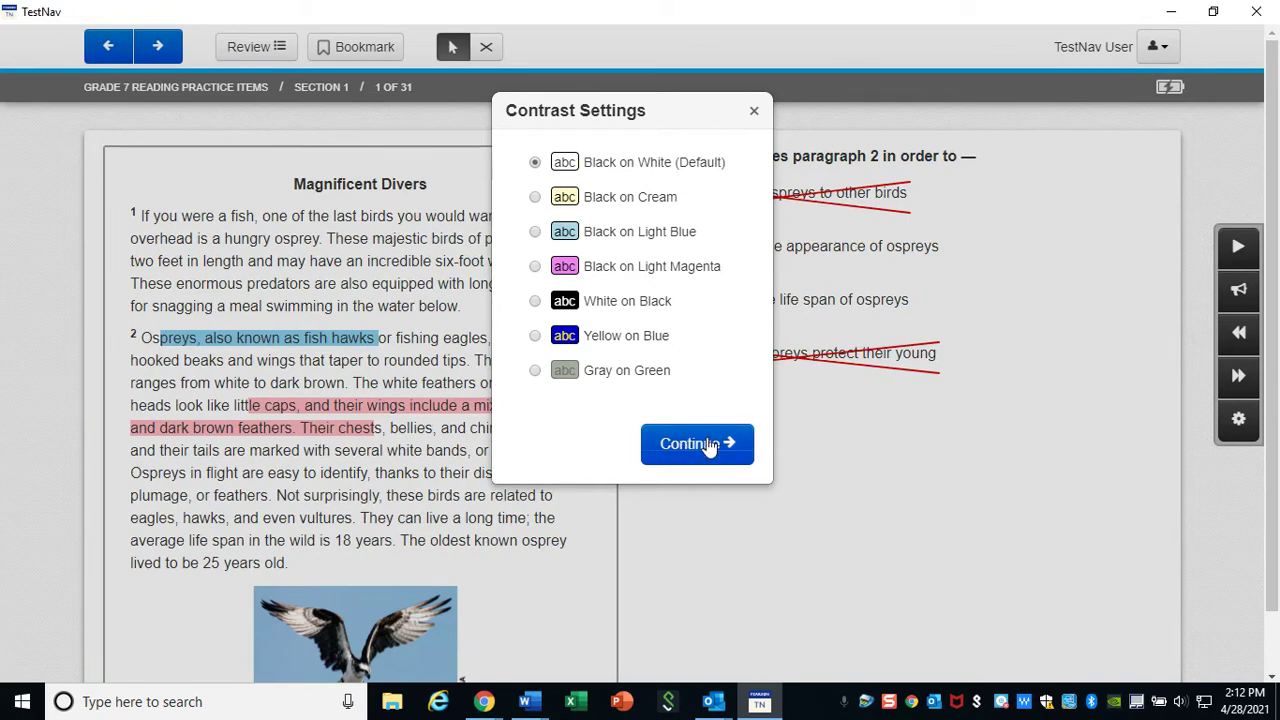
{"action": "left_click", "coordinate": [627, 305]}
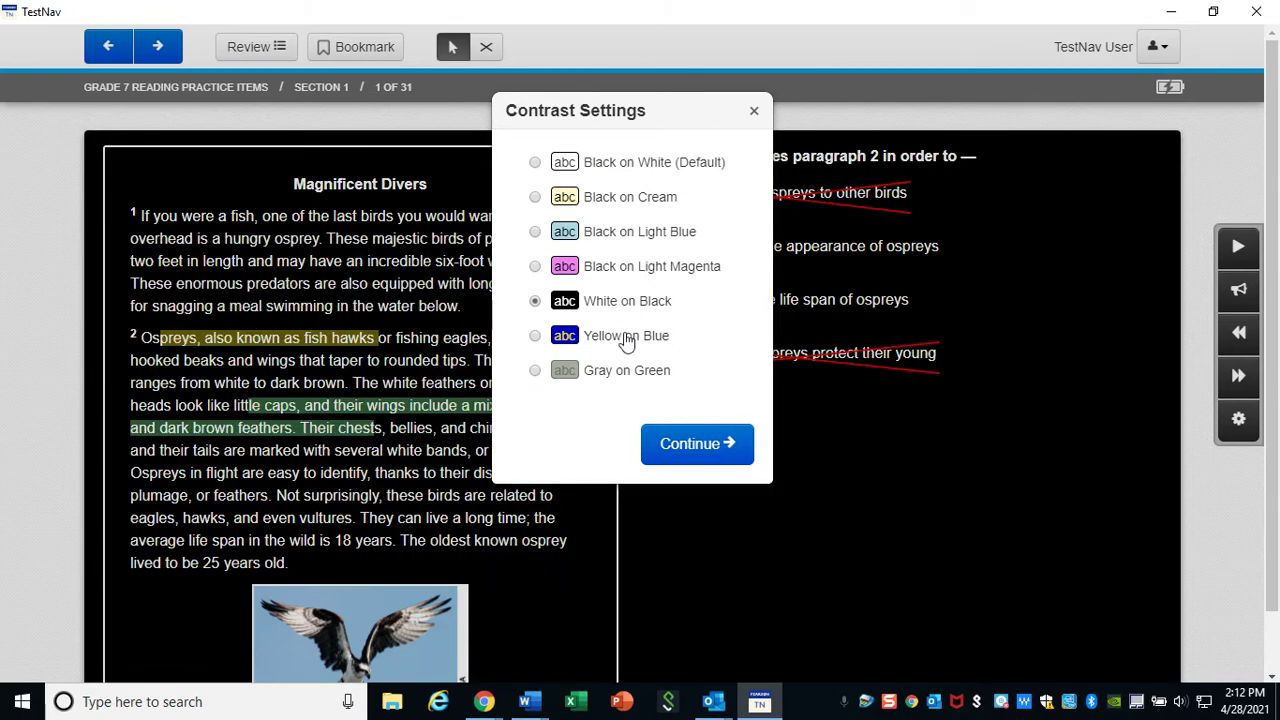
{"action": "left_click", "coordinate": [672, 451]}
Show the line reader mask and move it over the "These enormous predators" line in paragraph 1
{"action": "left_click", "coordinate": [1166, 56]}
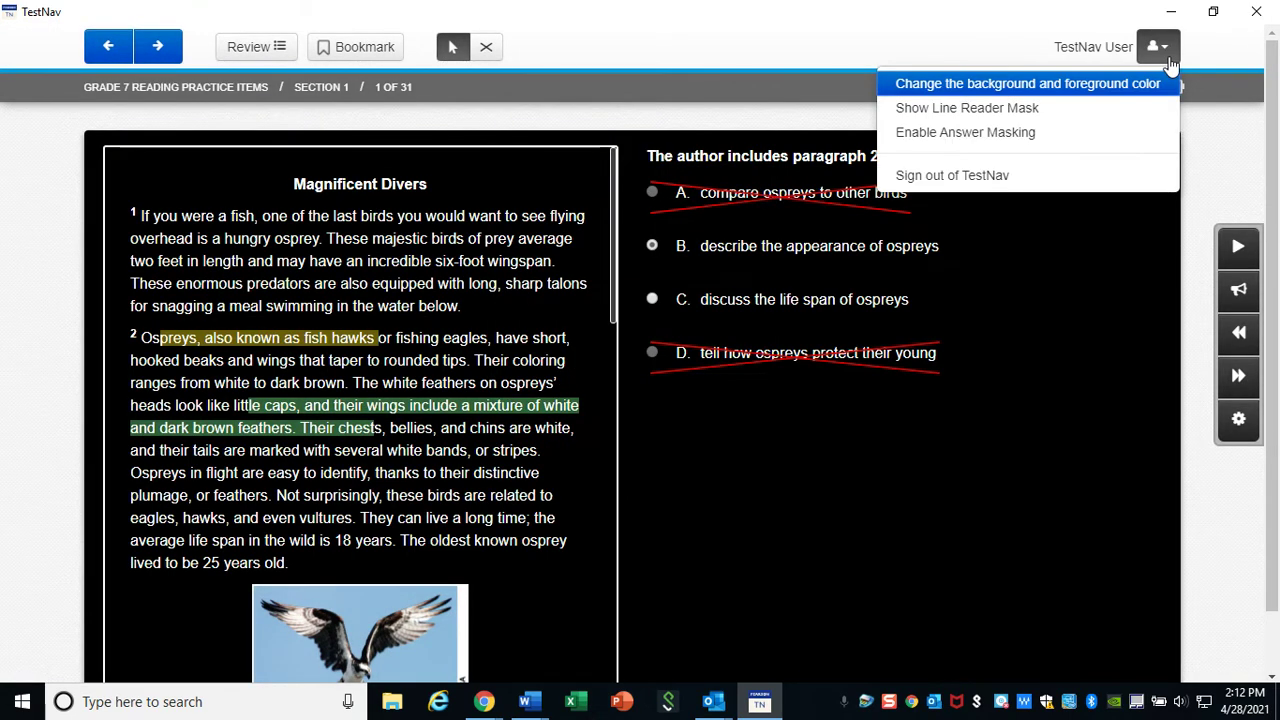
{"action": "left_click", "coordinate": [968, 110]}
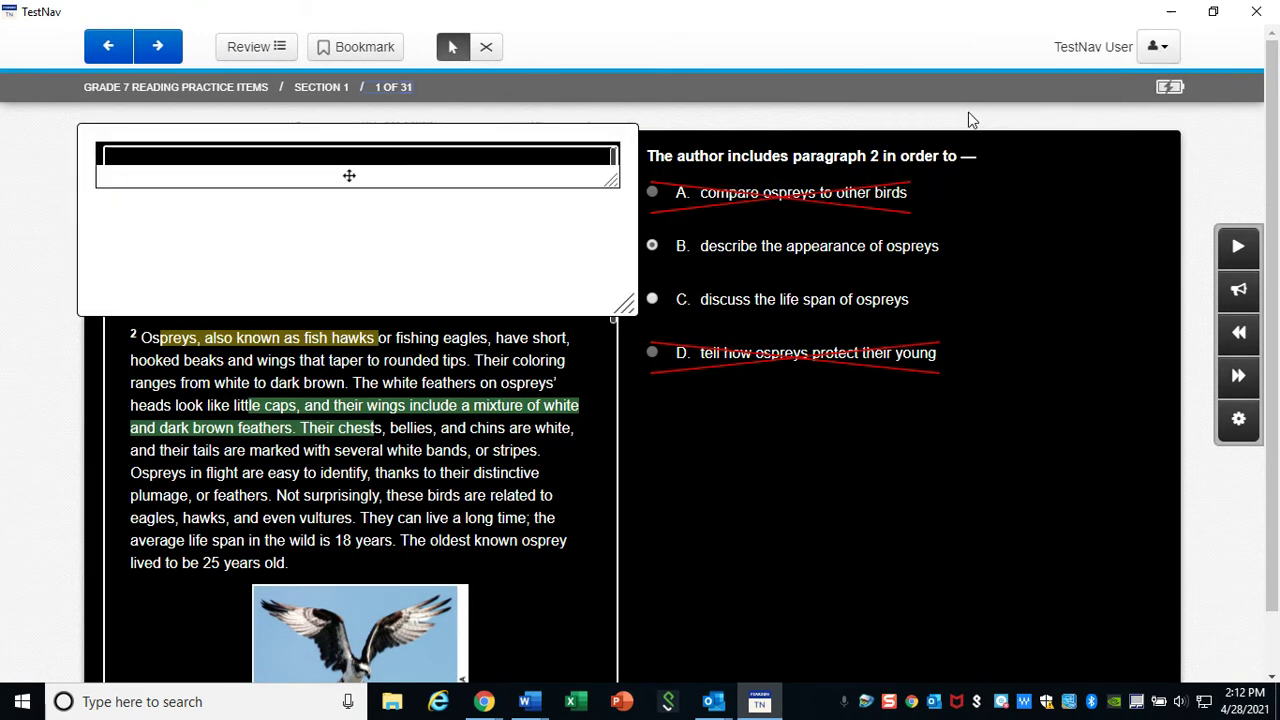
{"action": "left_click_drag", "start_coordinate": [563, 223], "coordinate": [572, 357]}
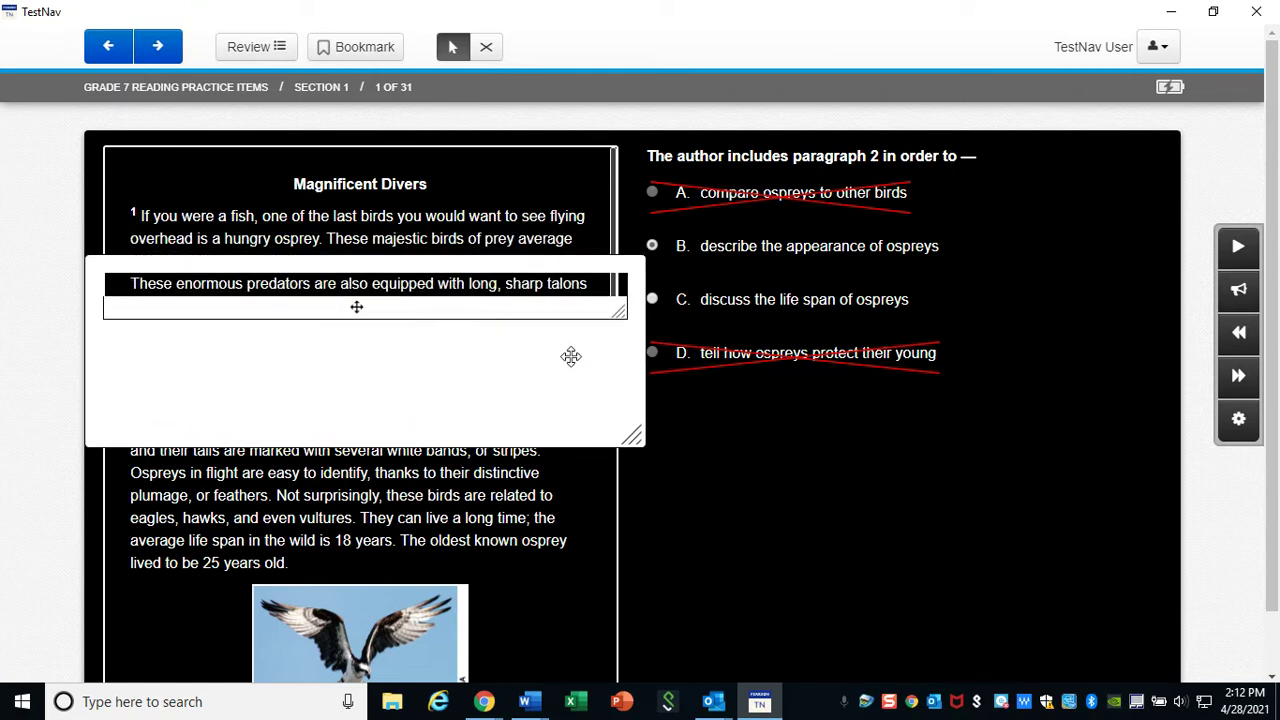
Enable answer masking, reveal and re-mask answer A of question 1, and move the line reader mask below the answers
{"action": "left_click", "coordinate": [1157, 46]}
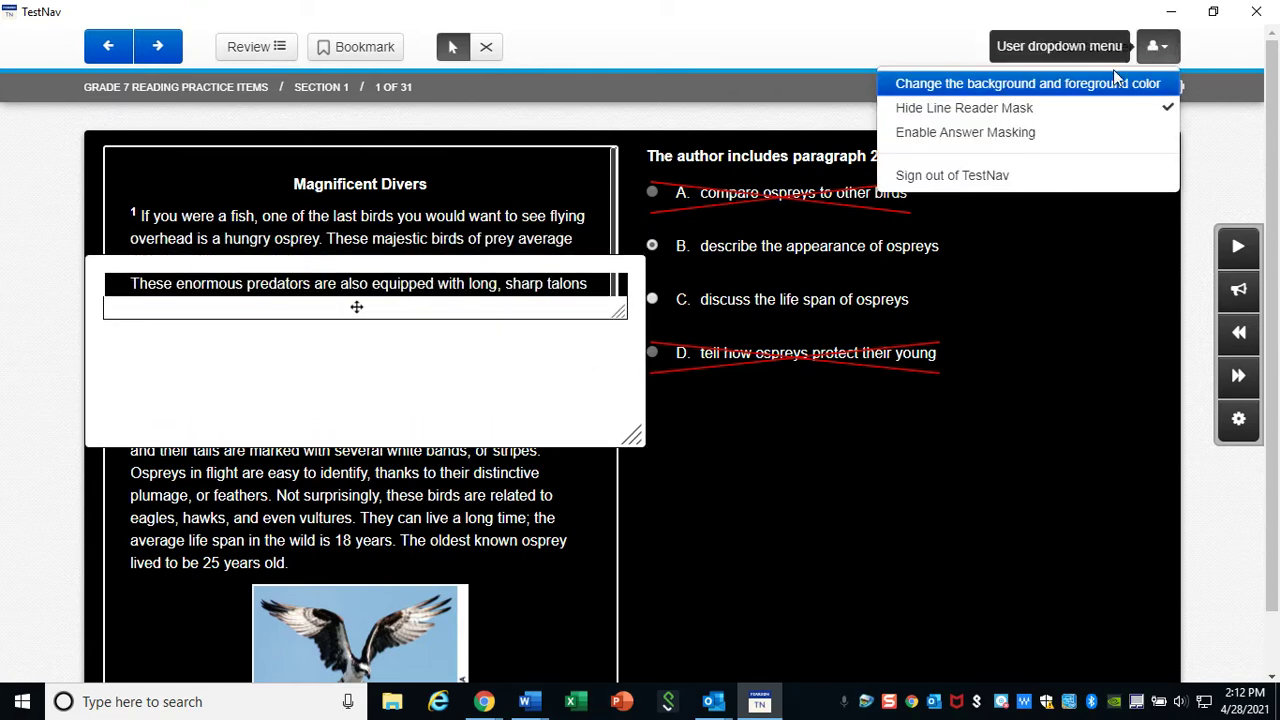
{"action": "left_click", "coordinate": [1052, 134]}
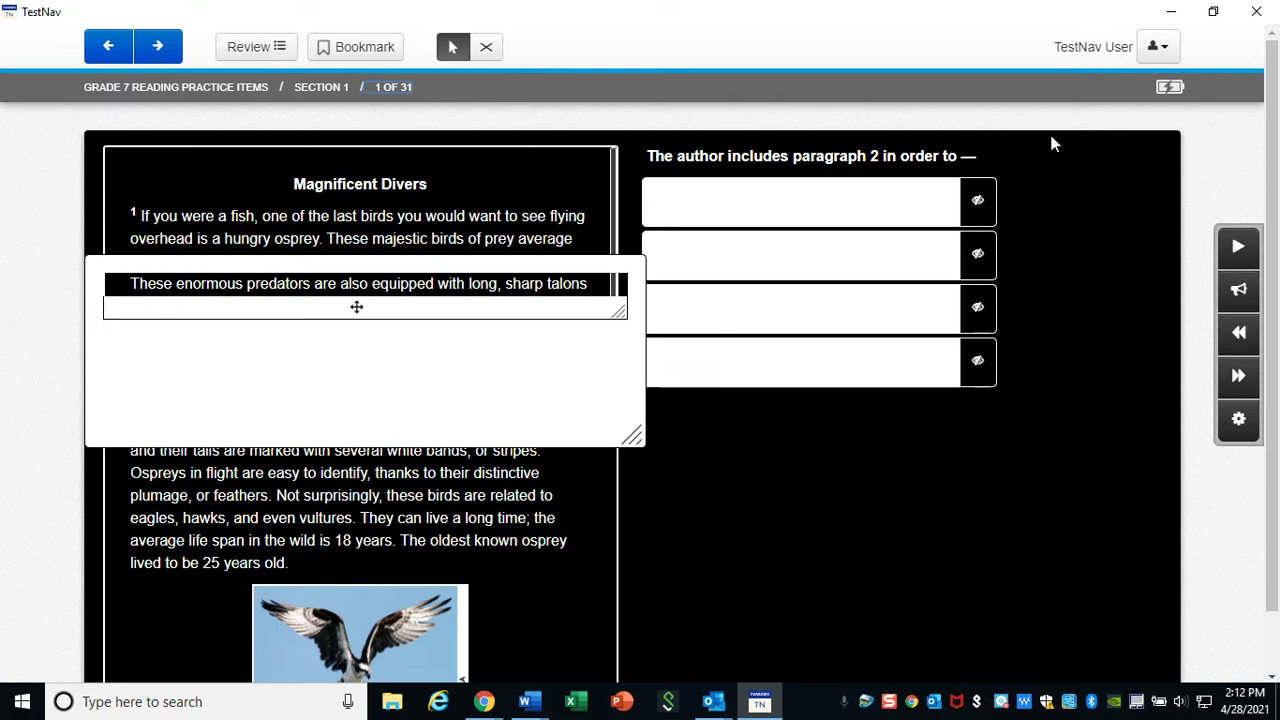
{"action": "left_click", "coordinate": [980, 203]}
{"action": "left_click", "coordinate": [983, 205]}
{"action": "left_click_drag", "start_coordinate": [514, 360], "coordinate": [1023, 537]}
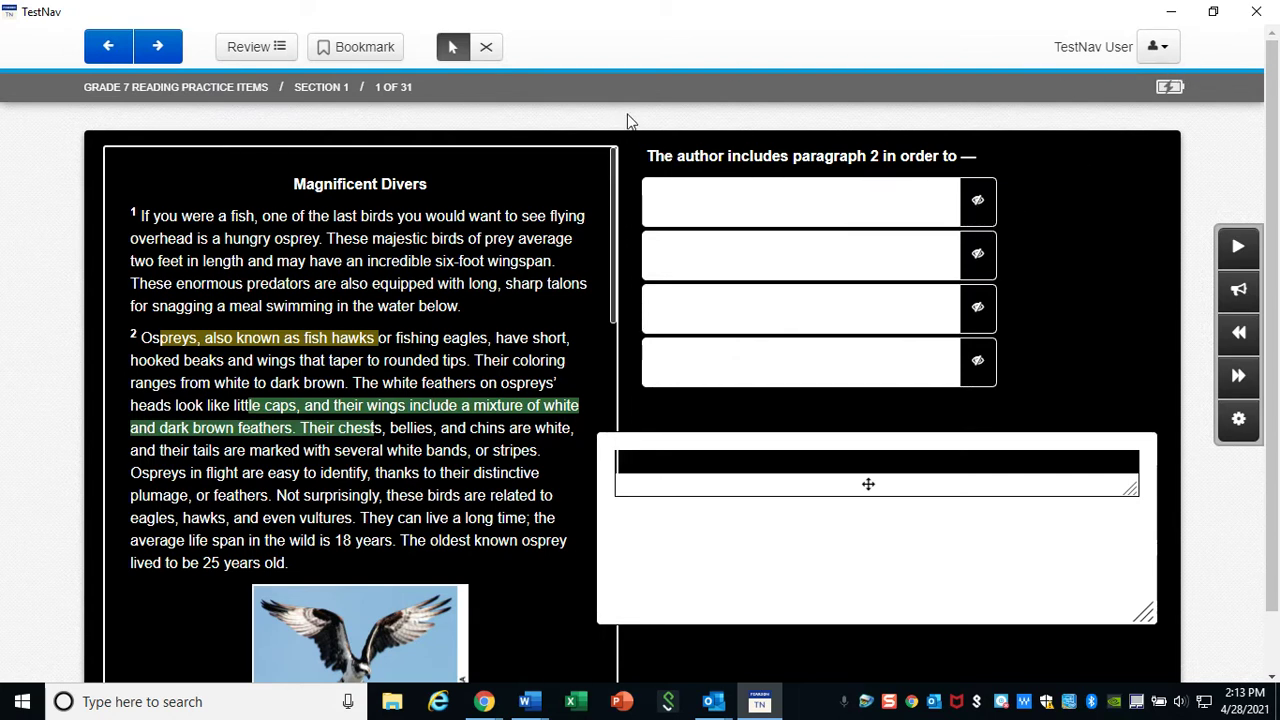
Advance to question 2 and bookmark it for review
{"action": "left_click", "coordinate": [168, 61]}
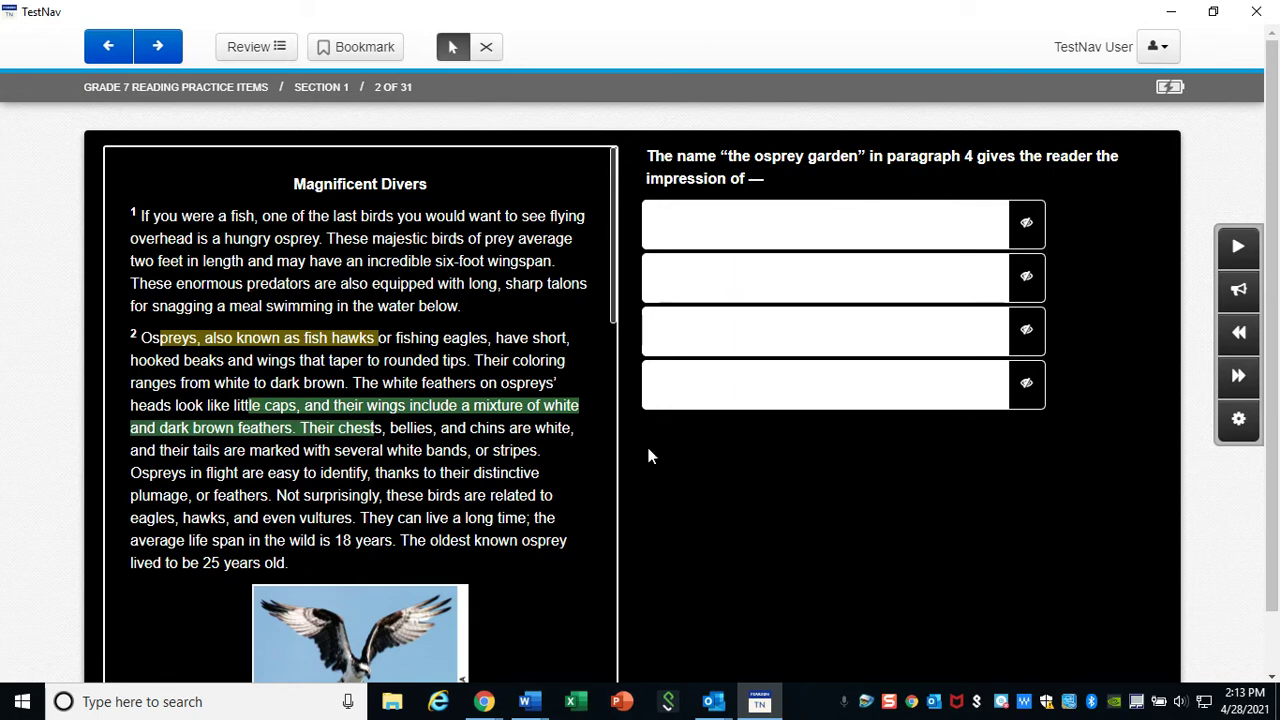
{"action": "scroll", "coordinate": [500, 438], "scroll_direction": "down", "scroll_amount": 4}
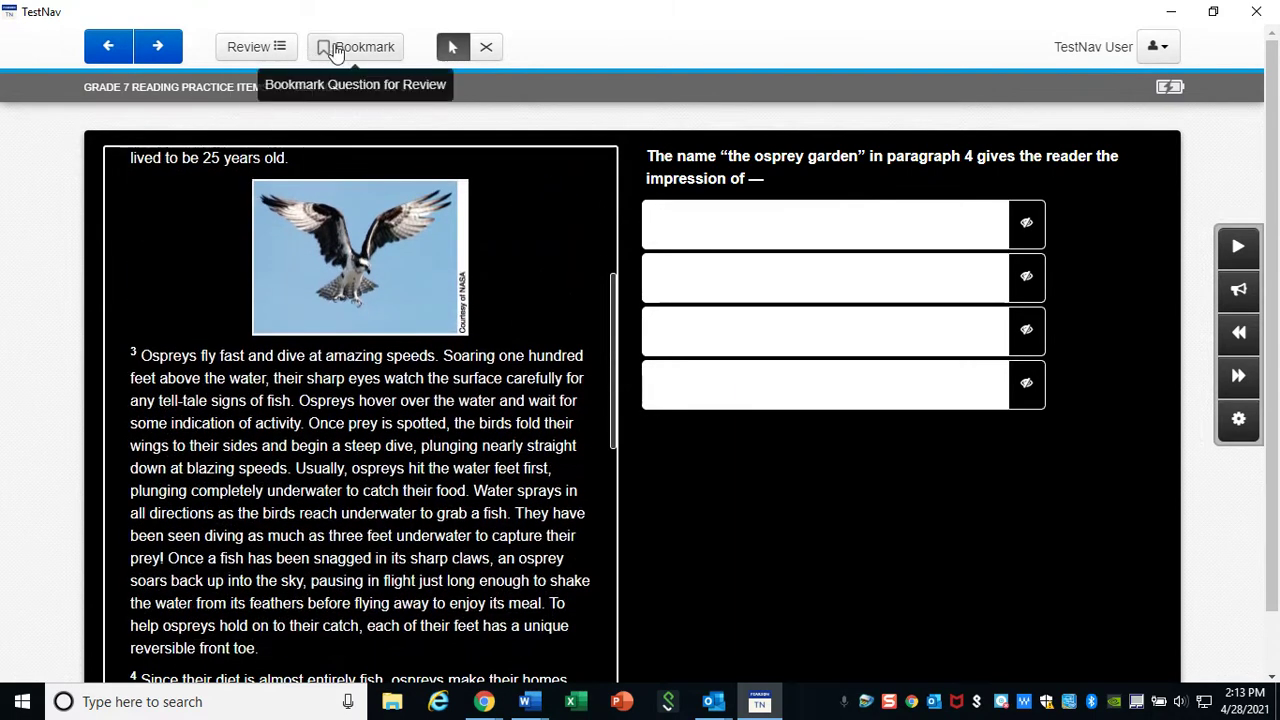
{"action": "left_click", "coordinate": [342, 50]}
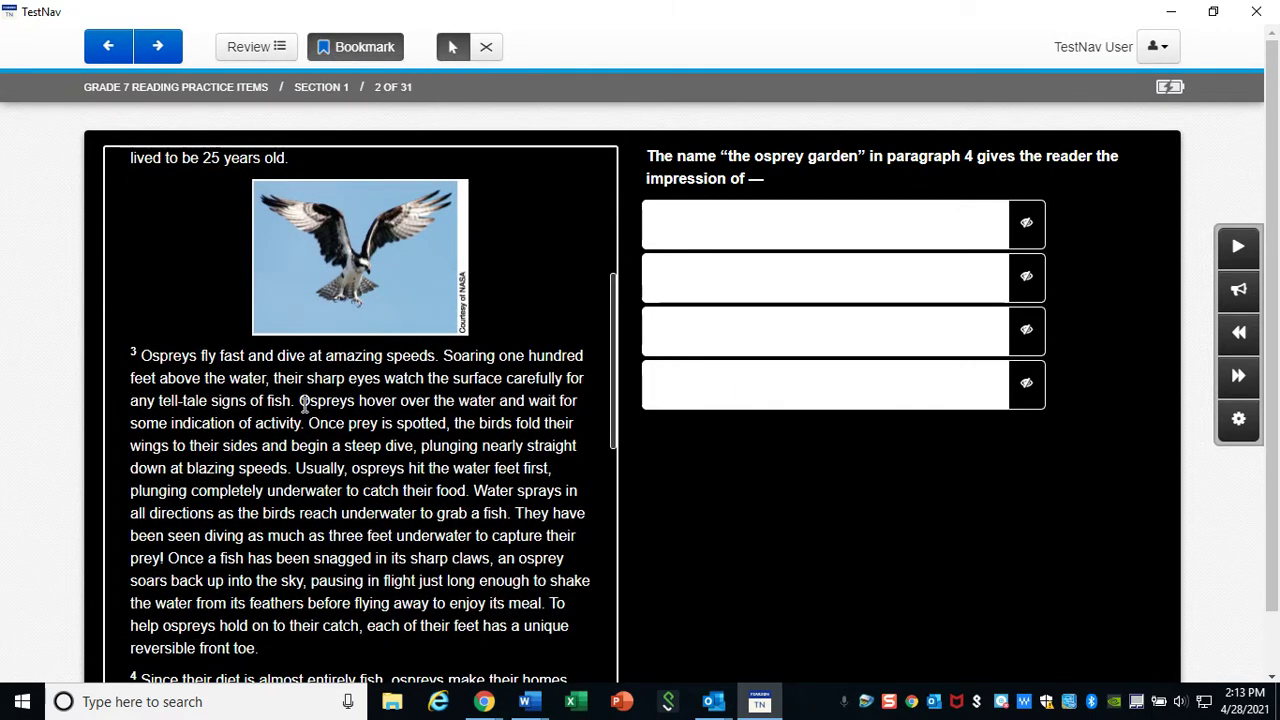
Look through the review list for unanswered and bookmarked questions, and close it
{"action": "left_click", "coordinate": [262, 52]}
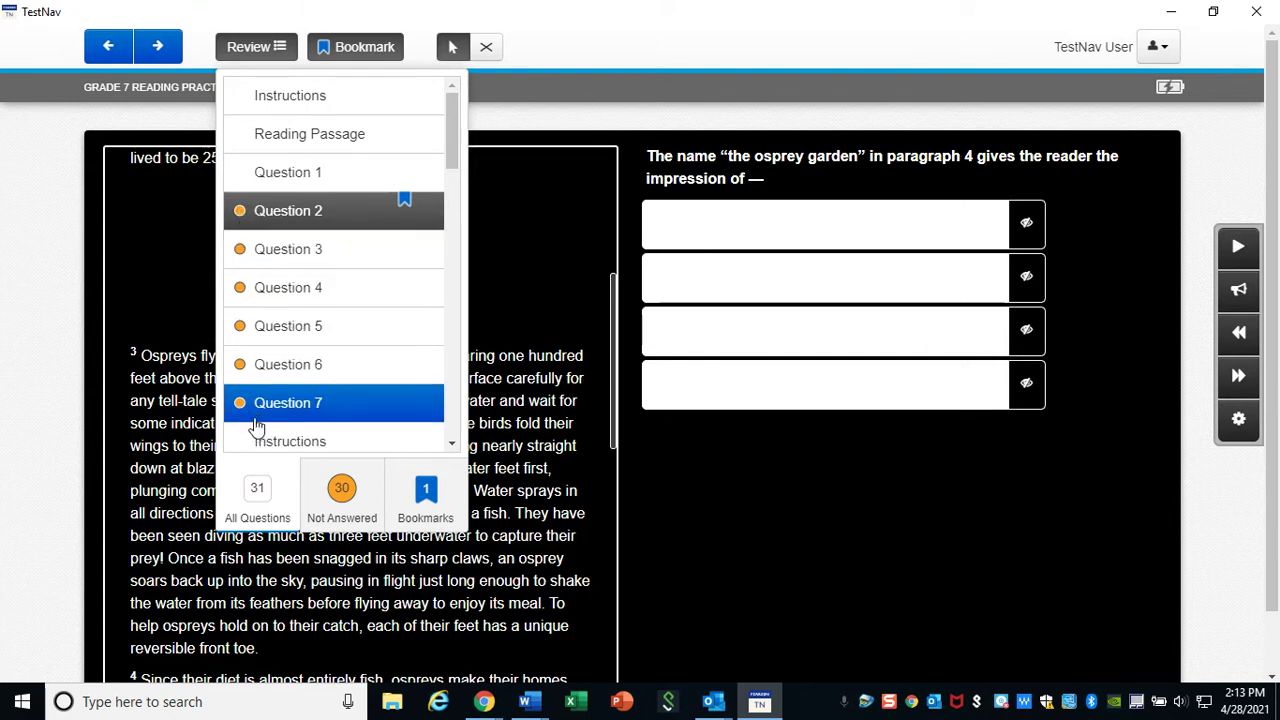
{"action": "scroll", "coordinate": [308, 360], "scroll_direction": "down", "scroll_amount": 1}
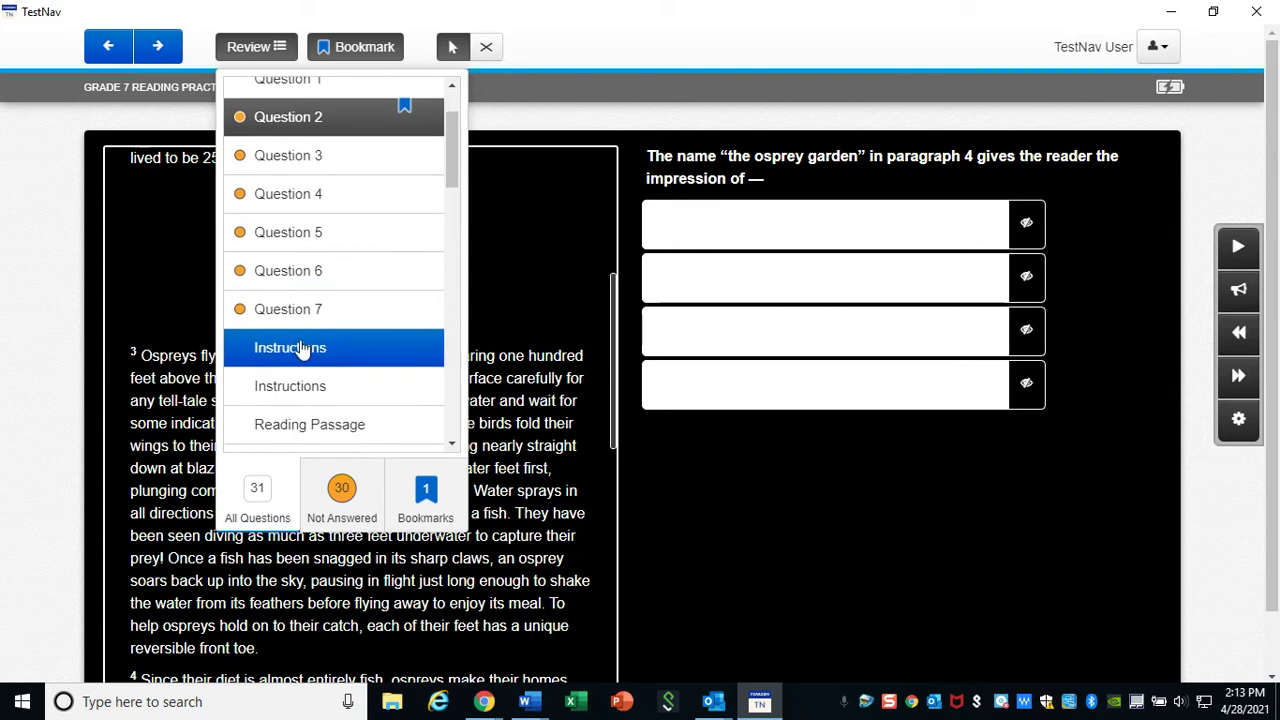
{"action": "scroll", "coordinate": [311, 347], "scroll_direction": "up", "scroll_amount": 1}
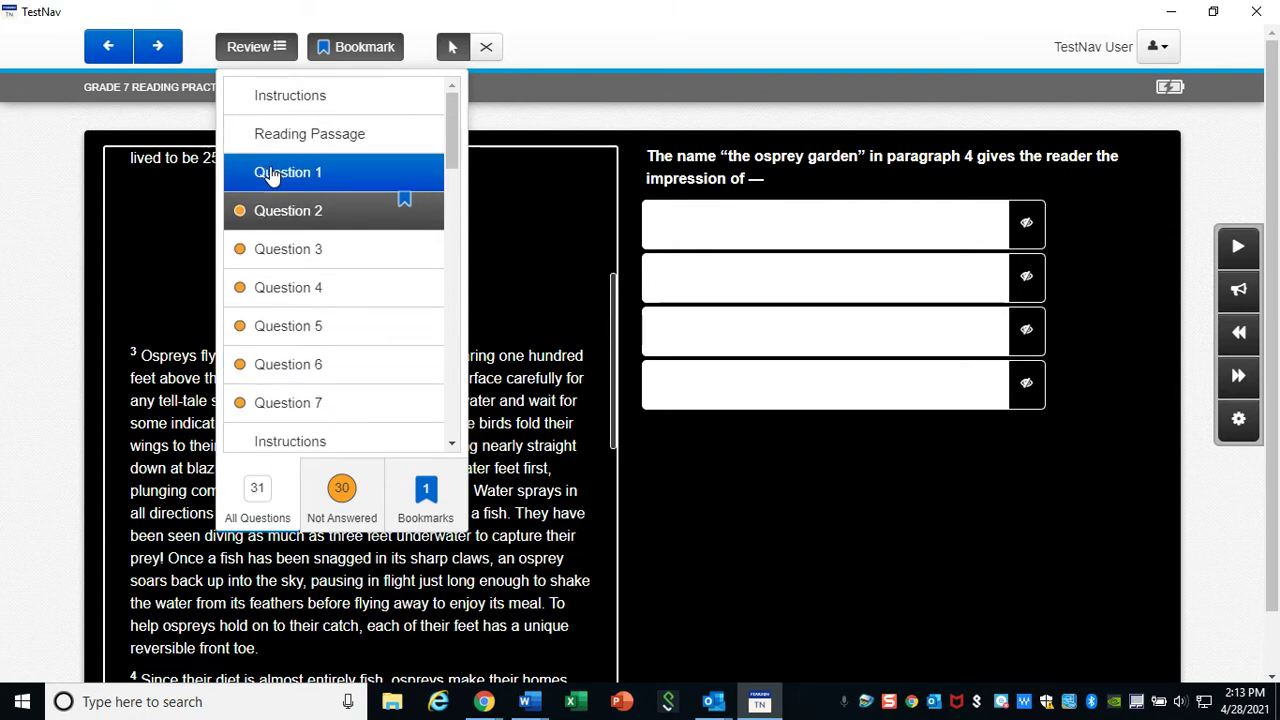
{"action": "left_click", "coordinate": [255, 47]}
For question 3, select "Build near a body of water" and "Lay three eggs at a time", and replace the latter with "Build in high or isolated locations"
{"action": "left_click", "coordinate": [147, 52]}
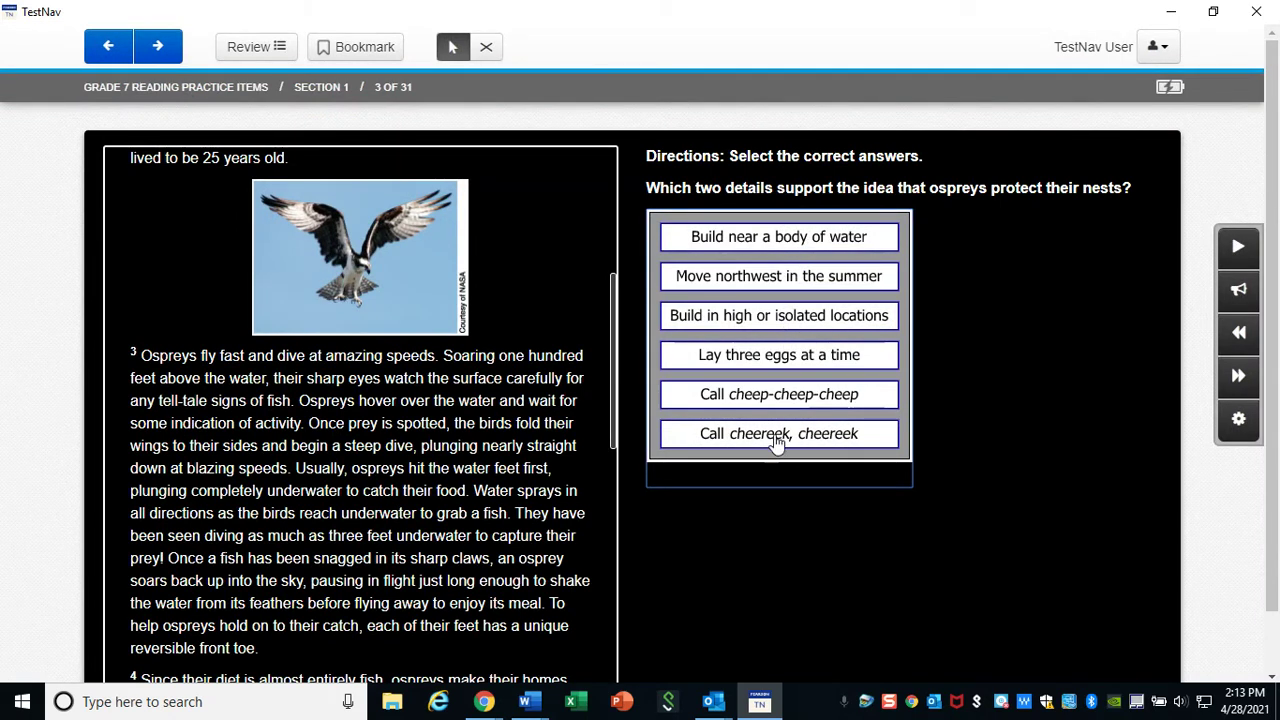
{"action": "left_click", "coordinate": [766, 240]}
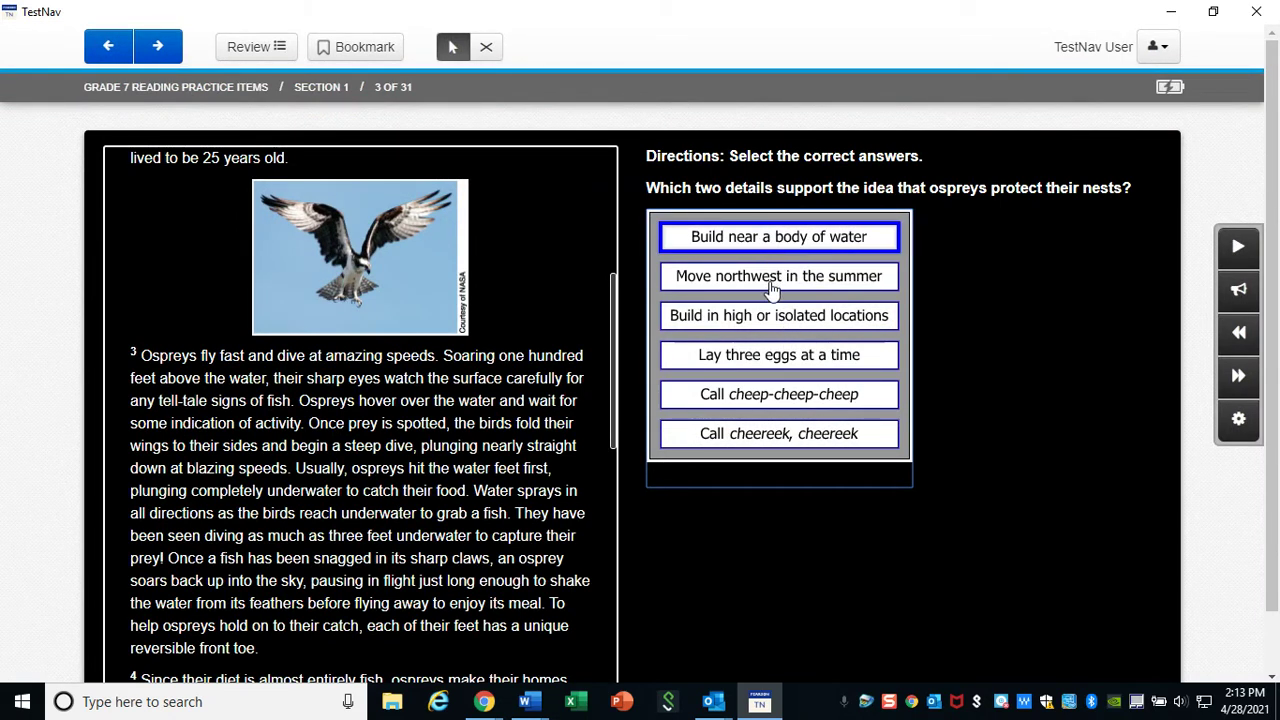
{"action": "left_click", "coordinate": [788, 362]}
{"action": "left_click", "coordinate": [790, 318]}
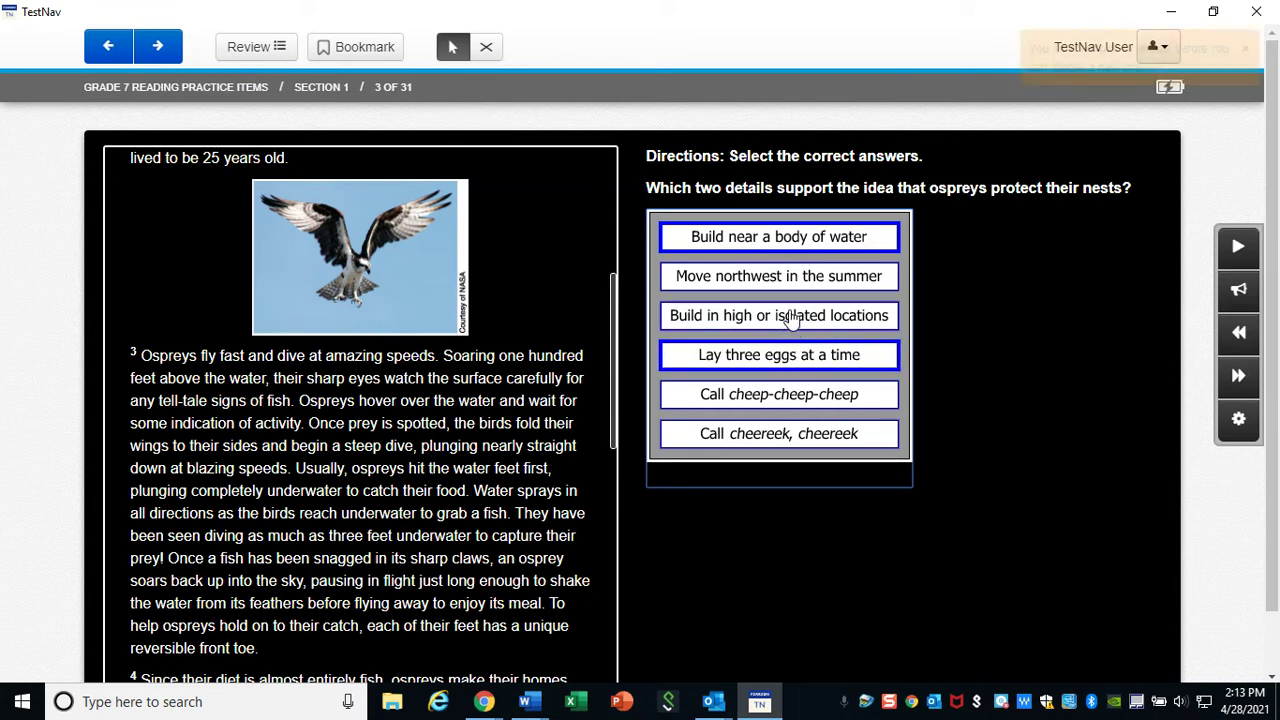
{"action": "left_click", "coordinate": [790, 318]}
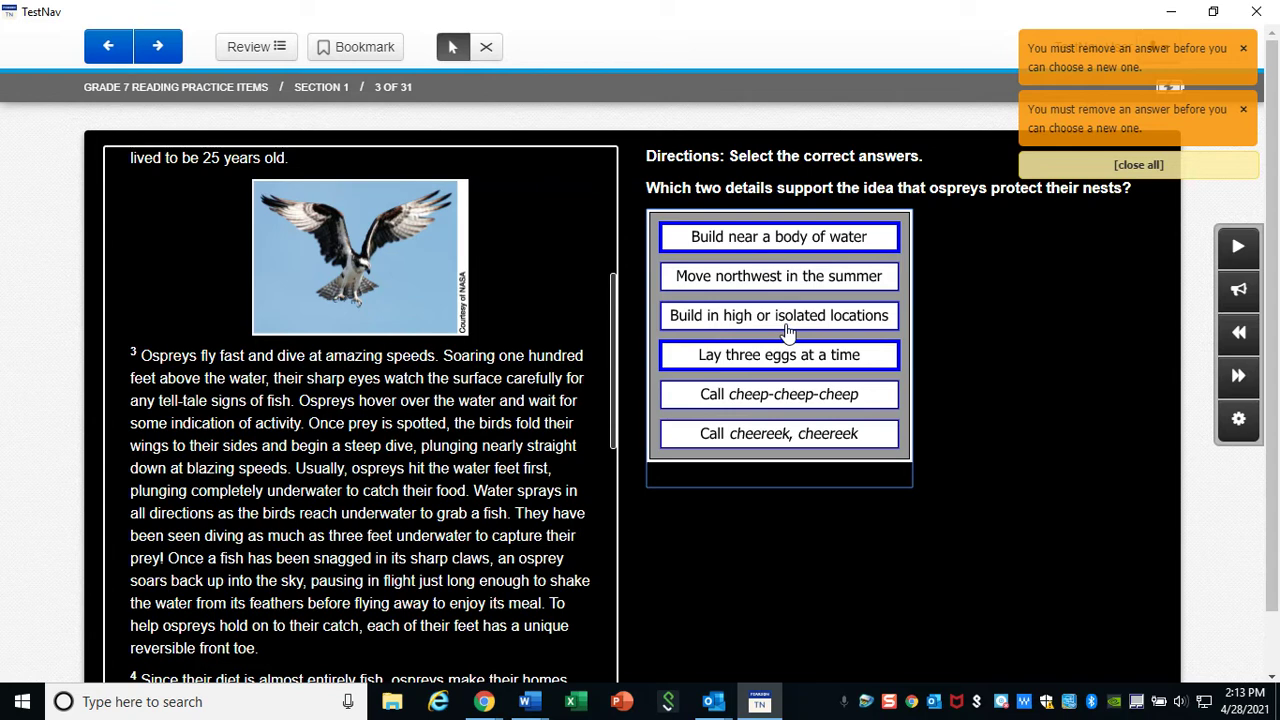
{"action": "left_click", "coordinate": [848, 354]}
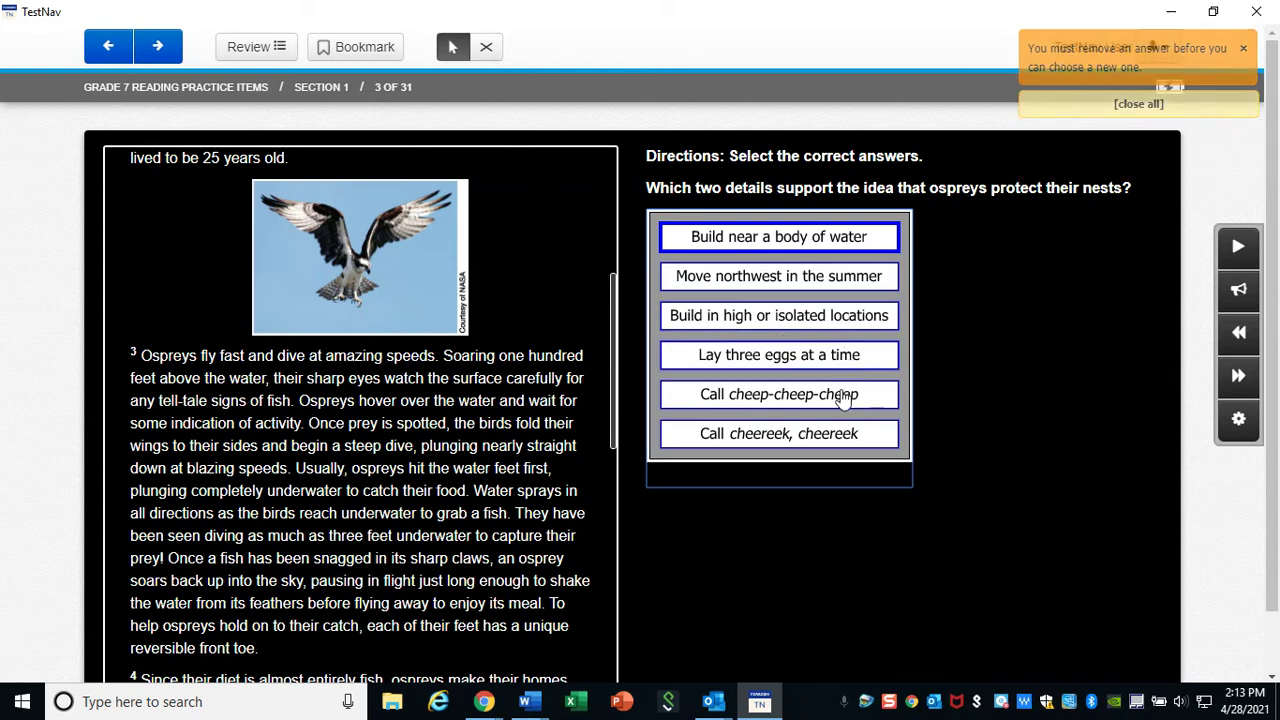
{"action": "left_click", "coordinate": [848, 320]}
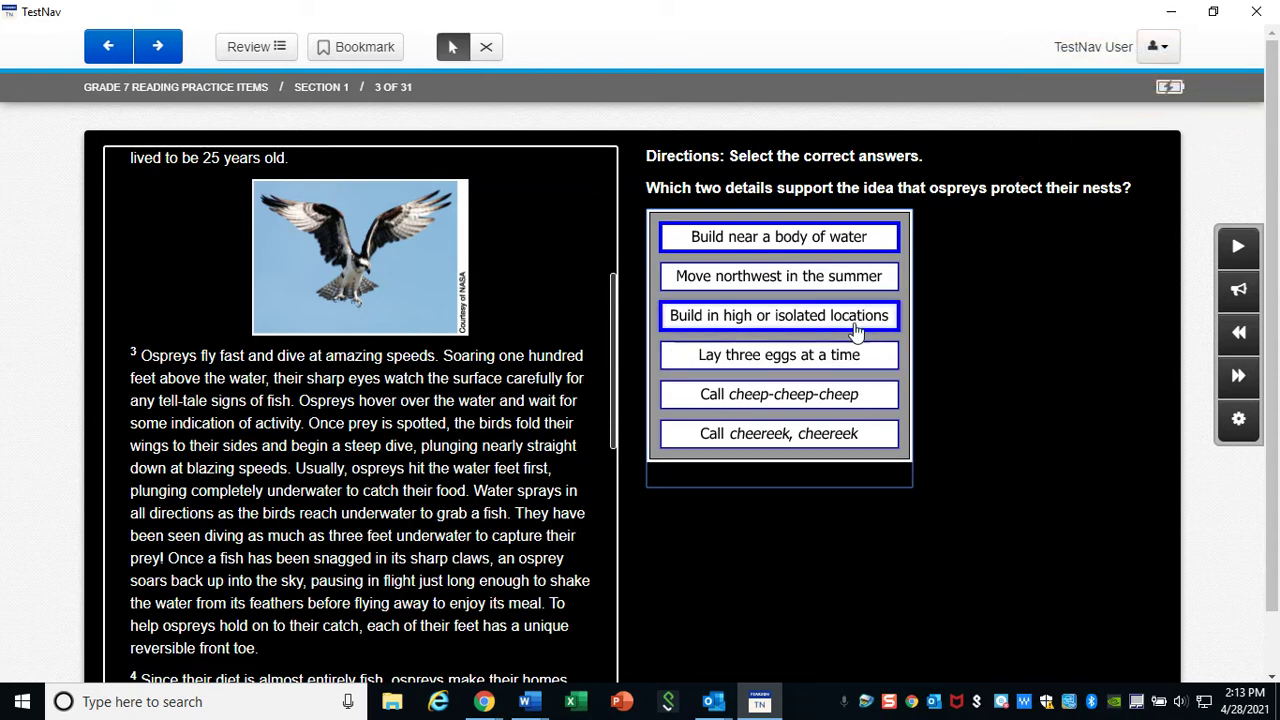
Turn off answer masking on question 4 and continue to question 5
{"action": "left_click", "coordinate": [163, 47]}
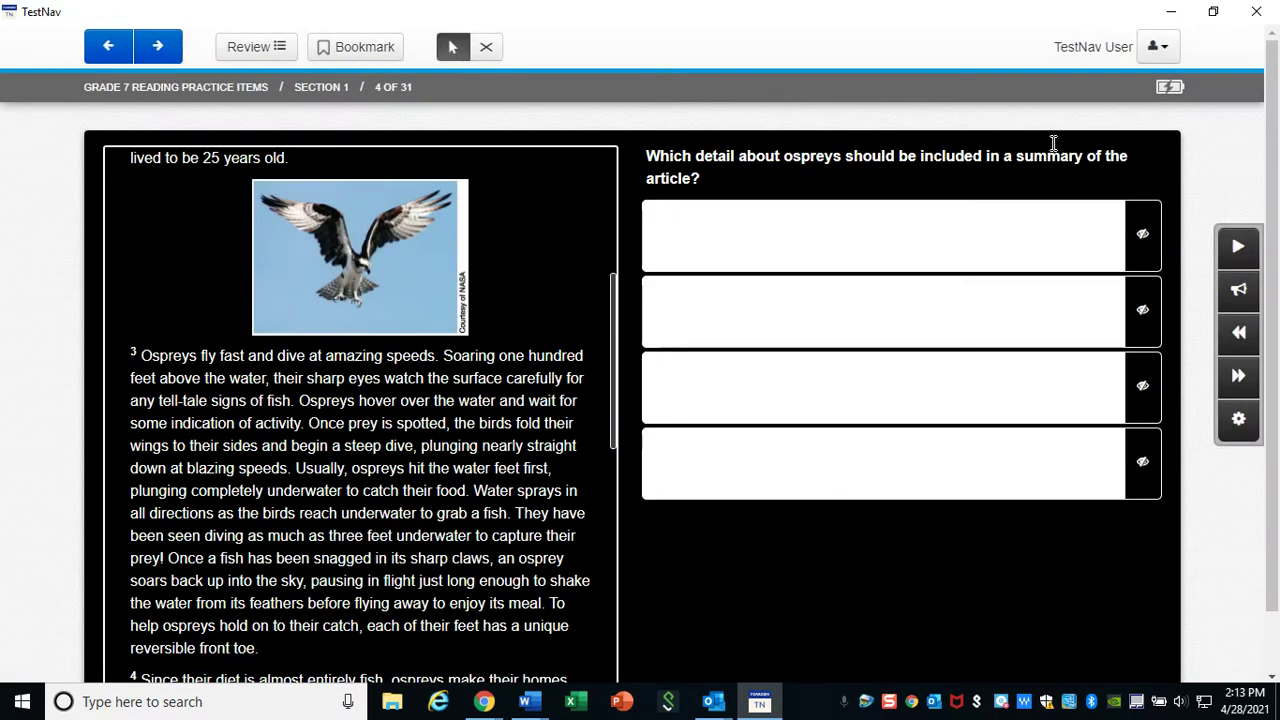
{"action": "left_click", "coordinate": [1160, 47]}
{"action": "left_click", "coordinate": [1117, 133]}
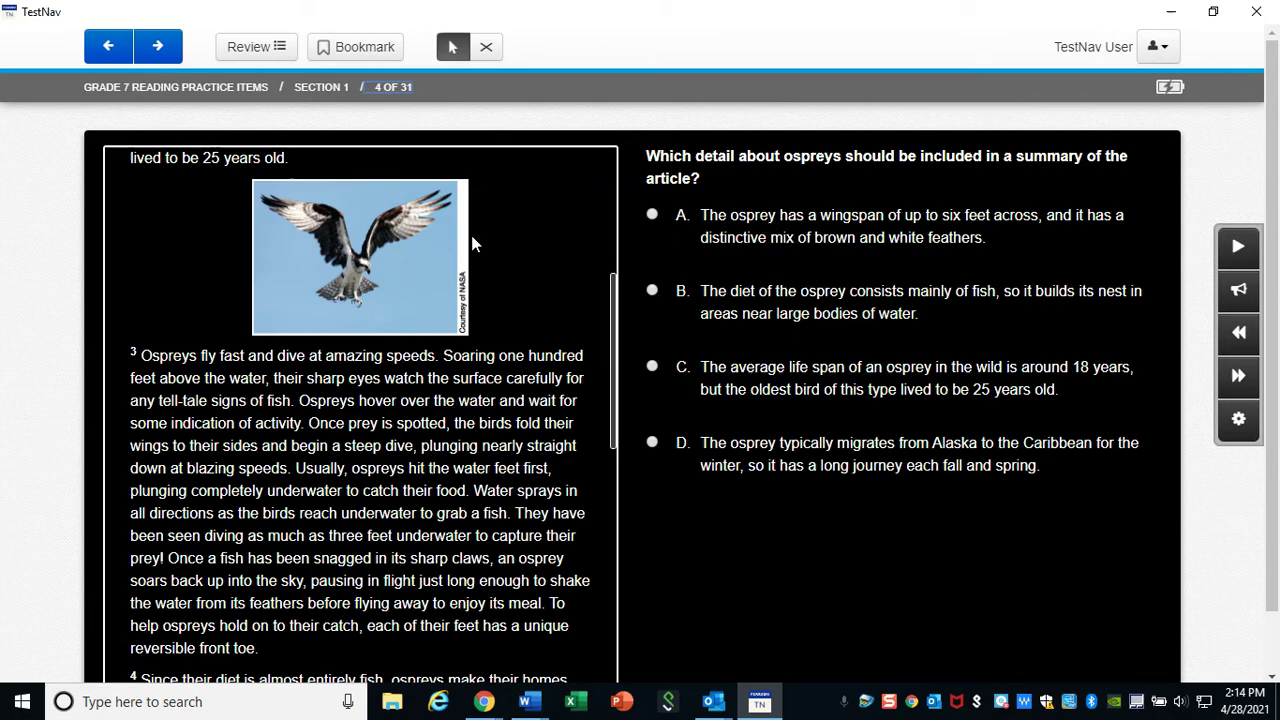
{"action": "scroll", "coordinate": [522, 316], "scroll_direction": "down", "scroll_amount": 10}
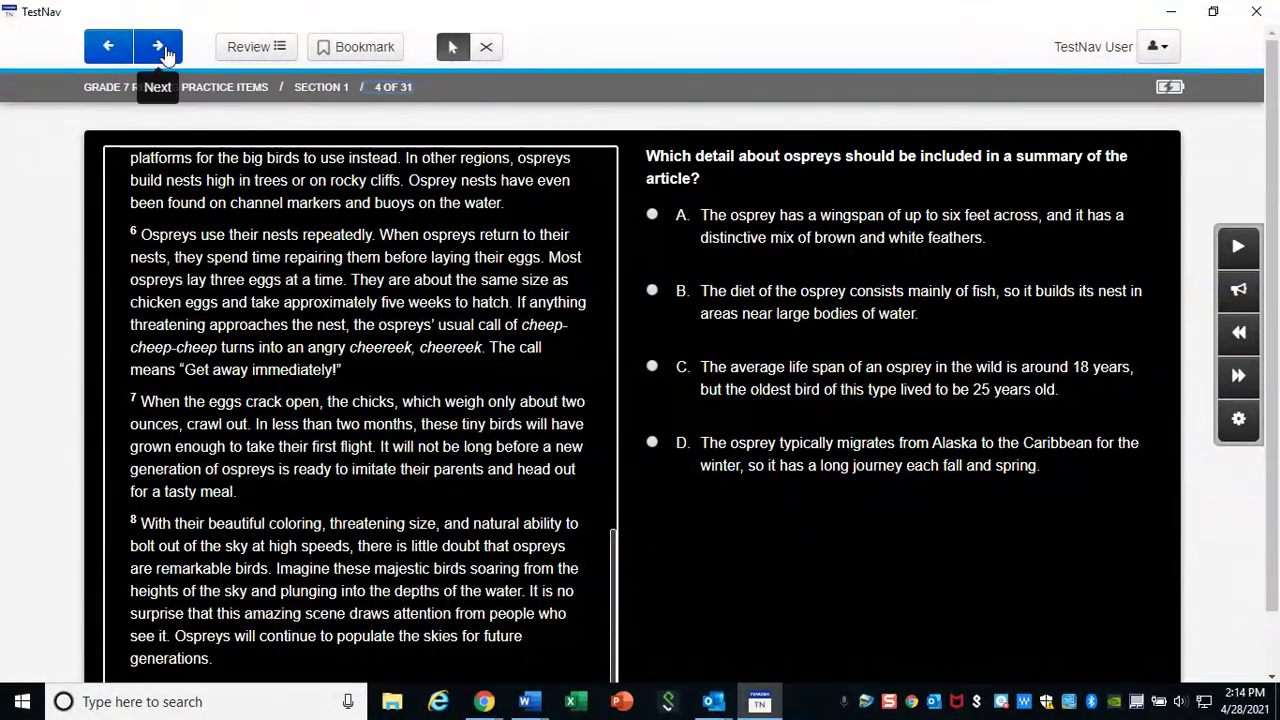
{"action": "left_click", "coordinate": [160, 47]}
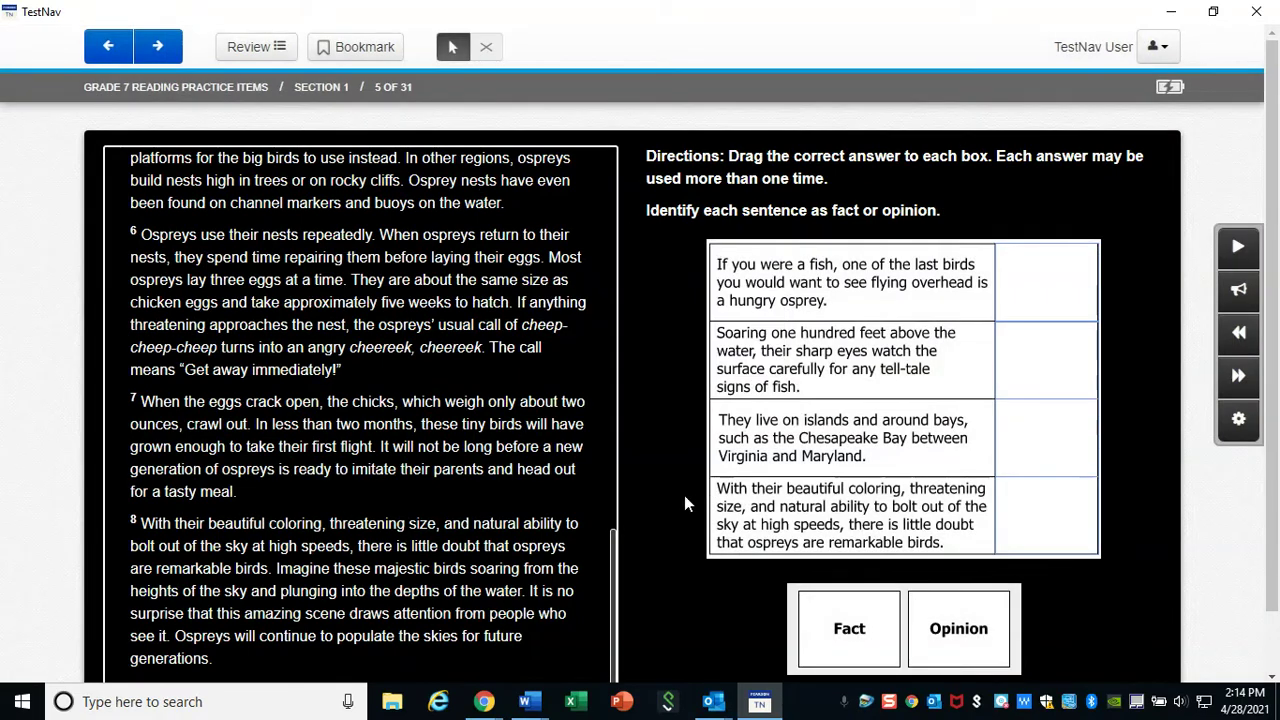
On question 5, place Fact beside the second sentence and Opinion beside the third, and return both to the answer choices
{"action": "scroll", "coordinate": [722, 507], "scroll_direction": "down", "scroll_amount": 1}
{"action": "left_click_drag", "start_coordinate": [849, 561], "coordinate": [1022, 292]}
{"action": "left_click_drag", "start_coordinate": [967, 565], "coordinate": [1055, 365]}
{"action": "left_click_drag", "start_coordinate": [1063, 312], "coordinate": [861, 561]}
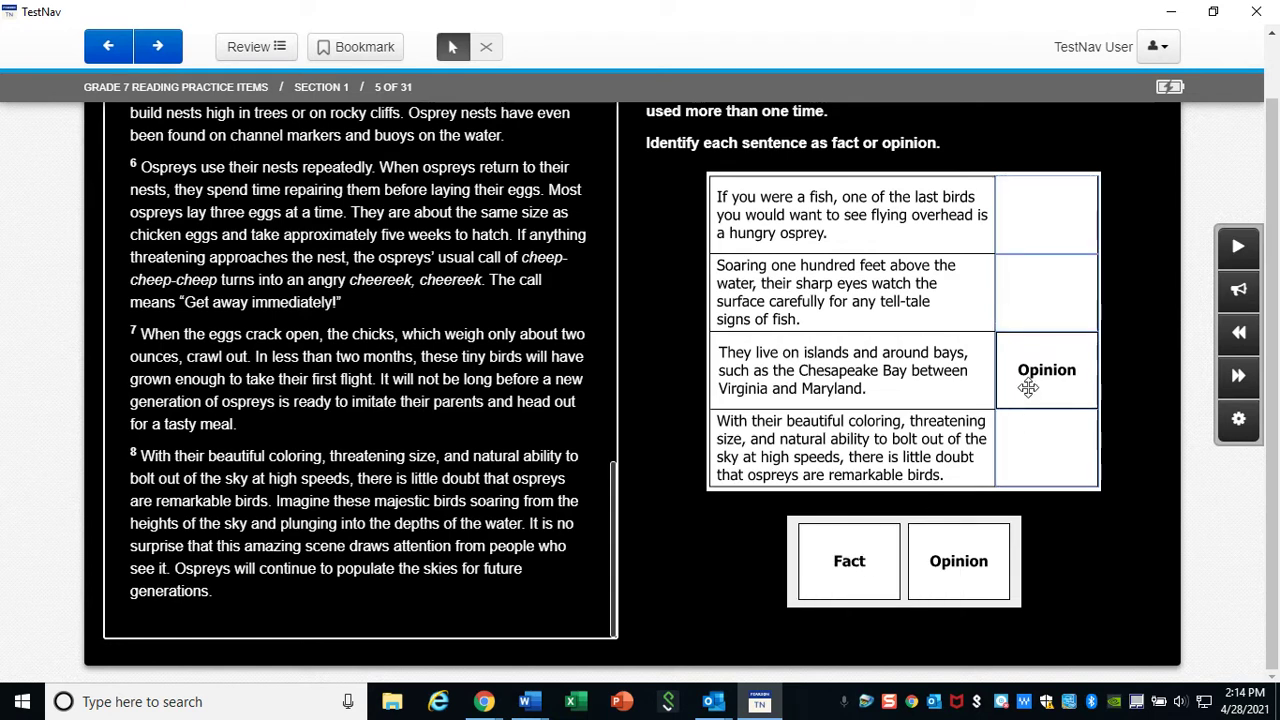
{"action": "left_click_drag", "start_coordinate": [1028, 388], "coordinate": [962, 546]}
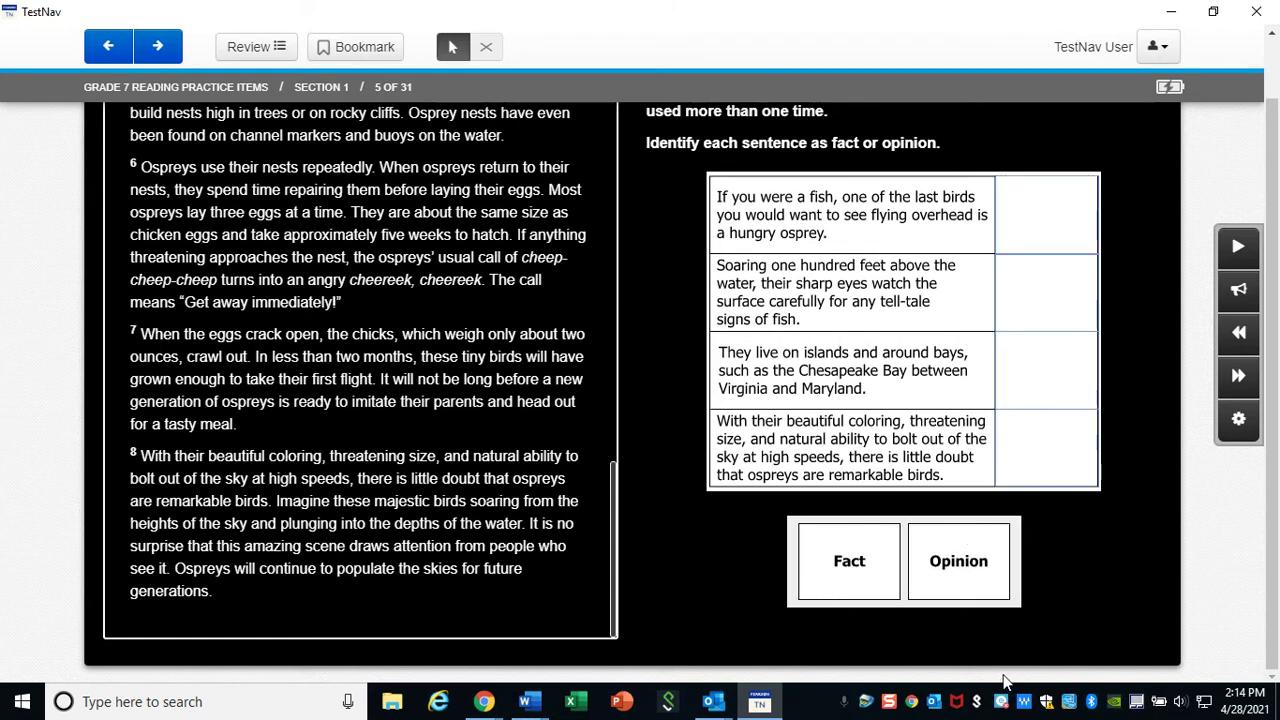
{"action": "scroll", "coordinate": [708, 510], "scroll_direction": "up", "scroll_amount": 1}
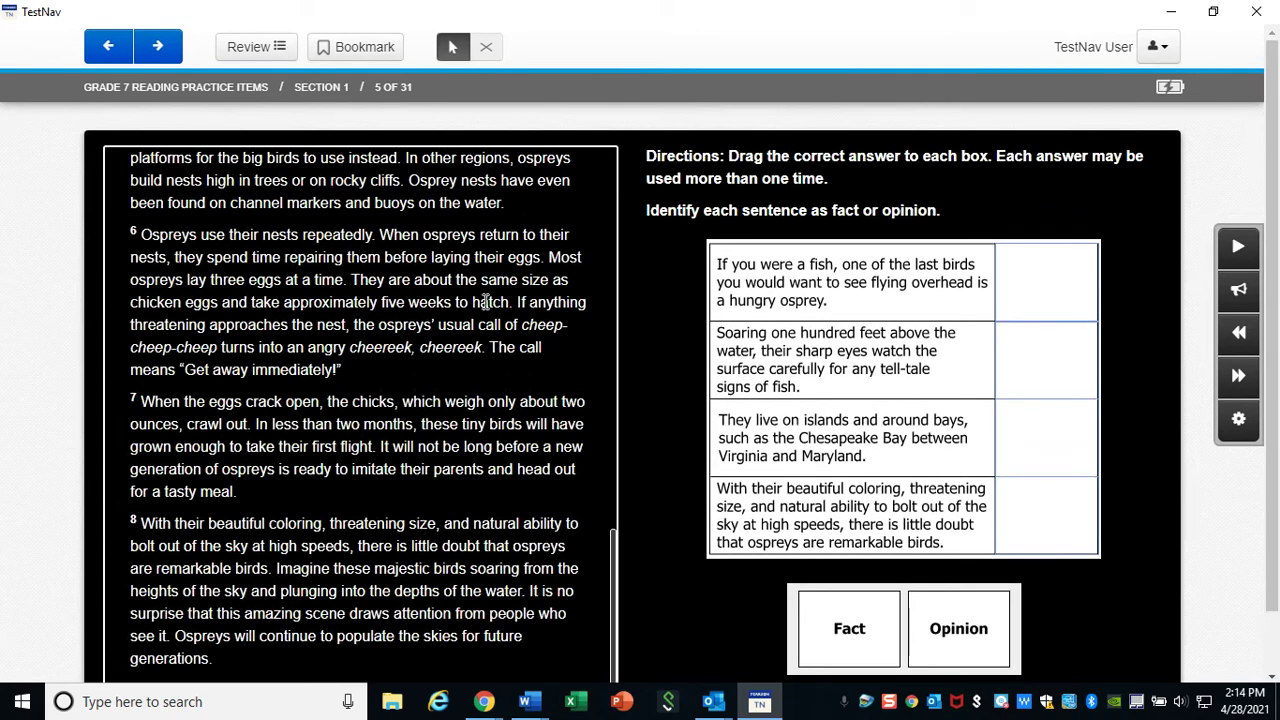
Advance past questions 6 and 7 to the instructions at the end of the passage's questions
{"action": "left_click", "coordinate": [167, 44]}
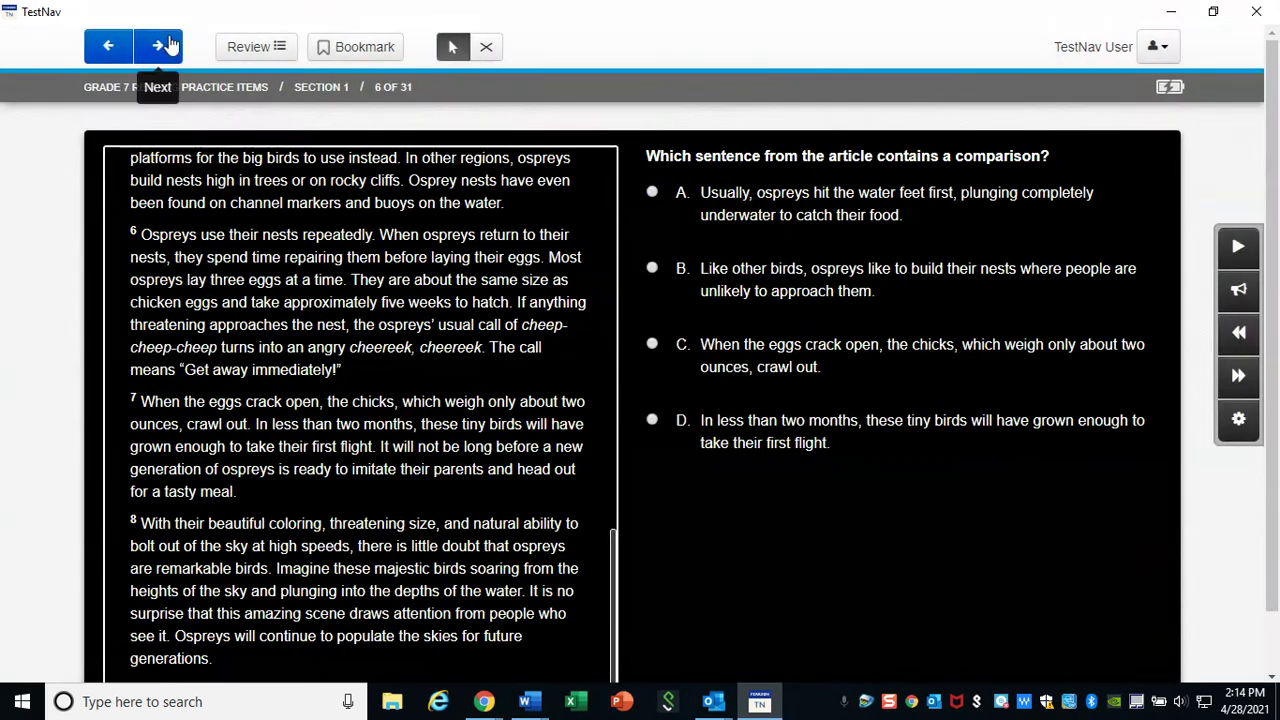
{"action": "left_click", "coordinate": [167, 46]}
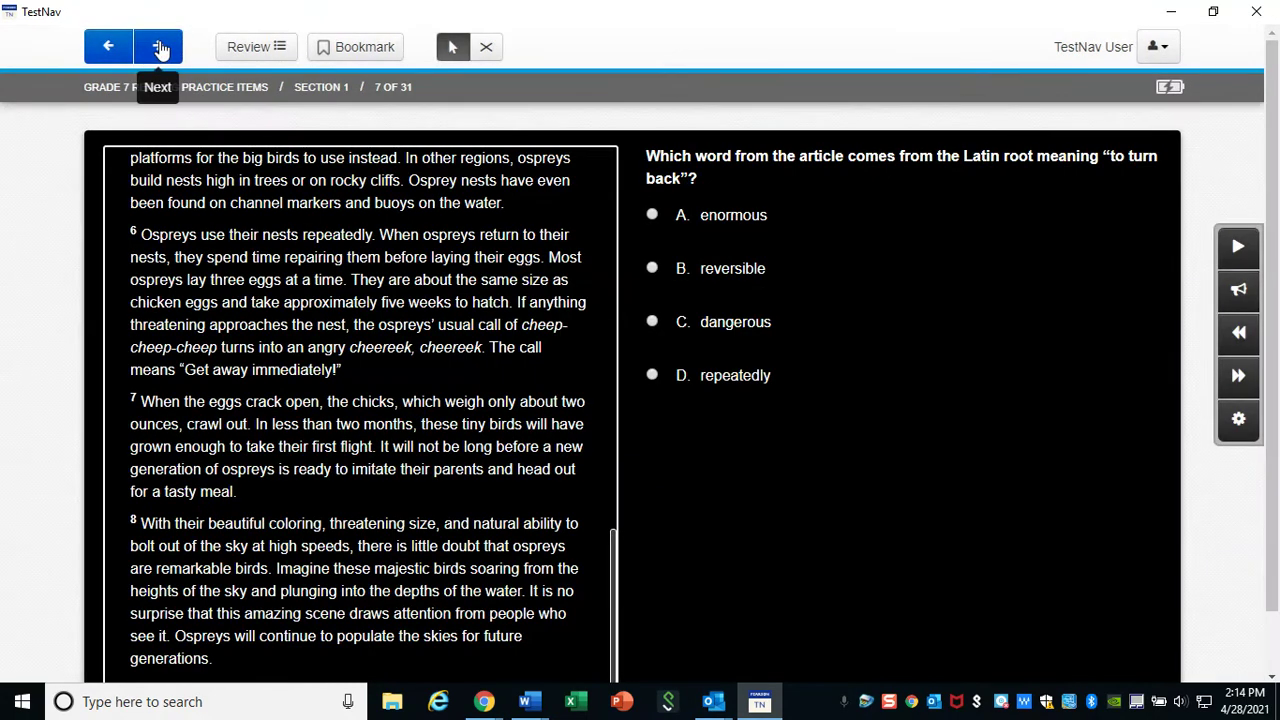
{"action": "left_click", "coordinate": [159, 46]}
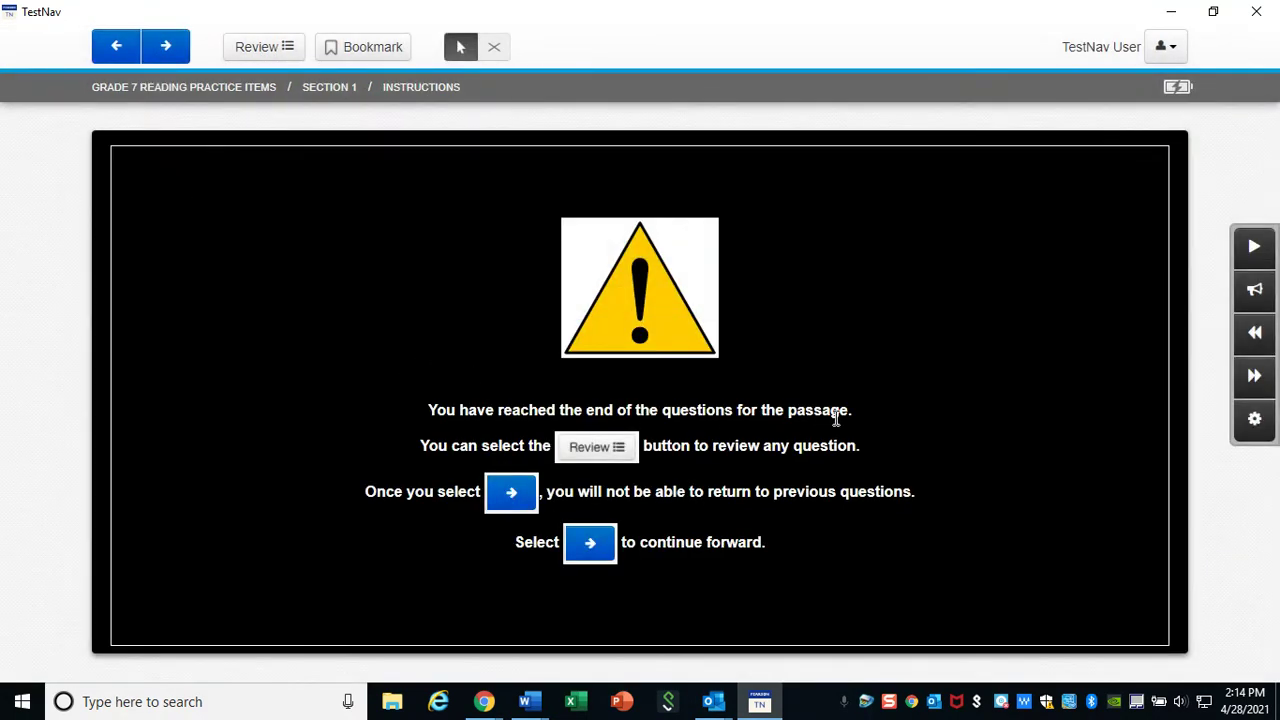
Check the review list for unanswered questions before leaving this passage, and close the list
{"action": "left_click", "coordinate": [267, 55]}
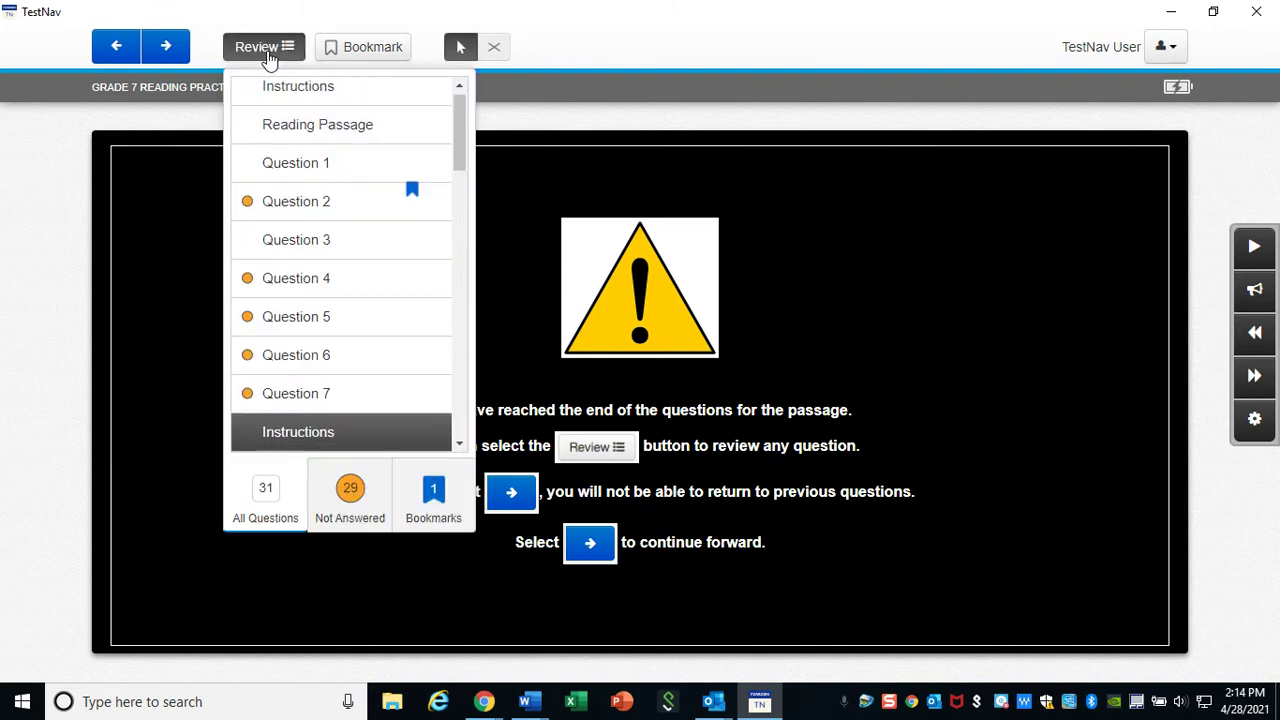
{"action": "scroll", "coordinate": [300, 206], "scroll_direction": "down", "scroll_amount": 5}
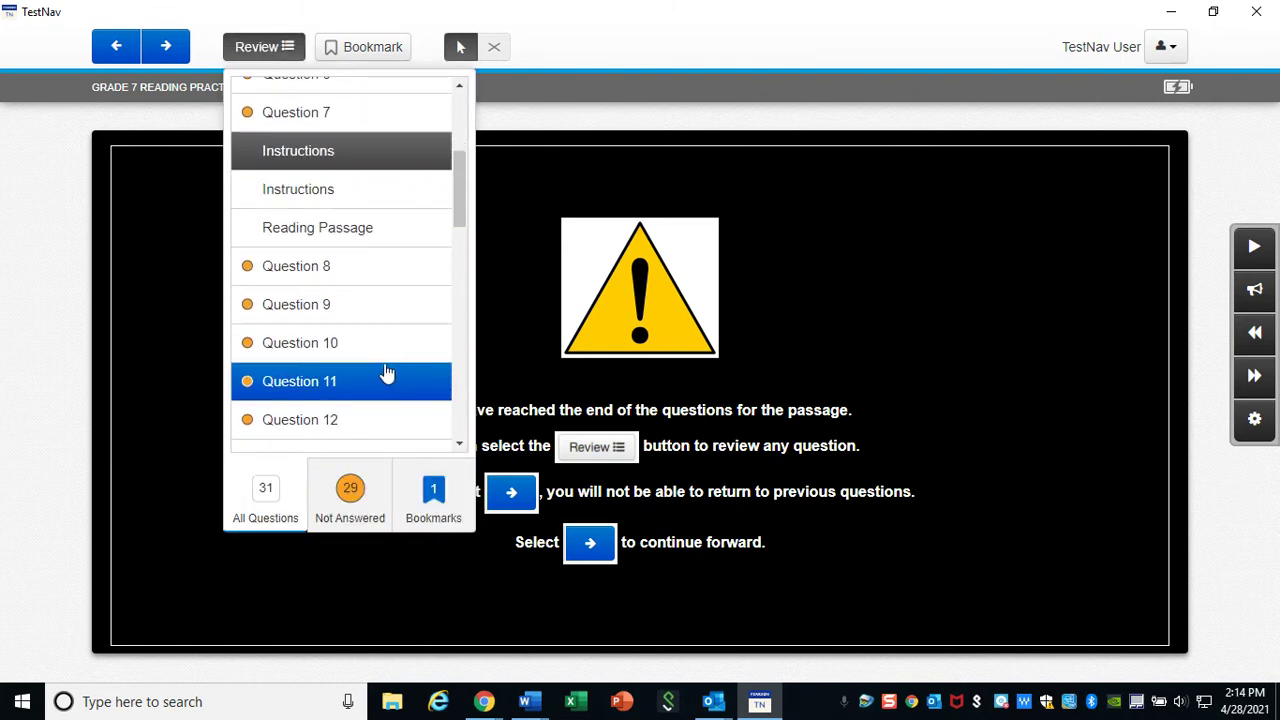
{"action": "left_click", "coordinate": [598, 111]}
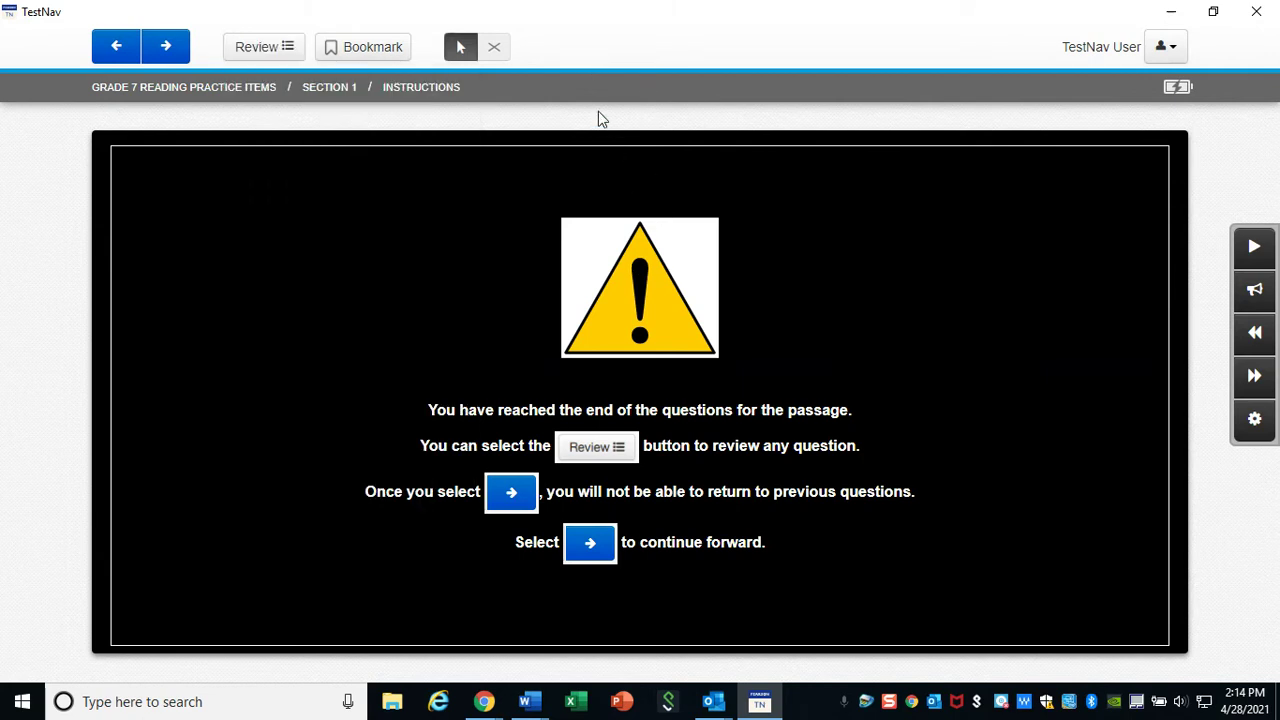